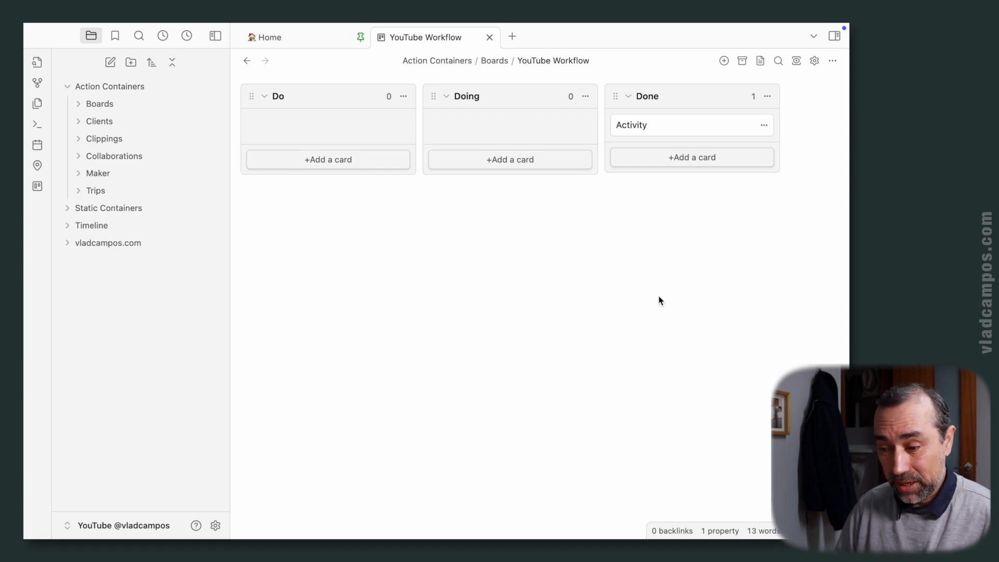
- Move the Activity card from the Done list to the Doing list and collapse the file explorer sidebar
{"action": "left_click_drag", "start_coordinate": [677, 127], "coordinate": [517, 161]}
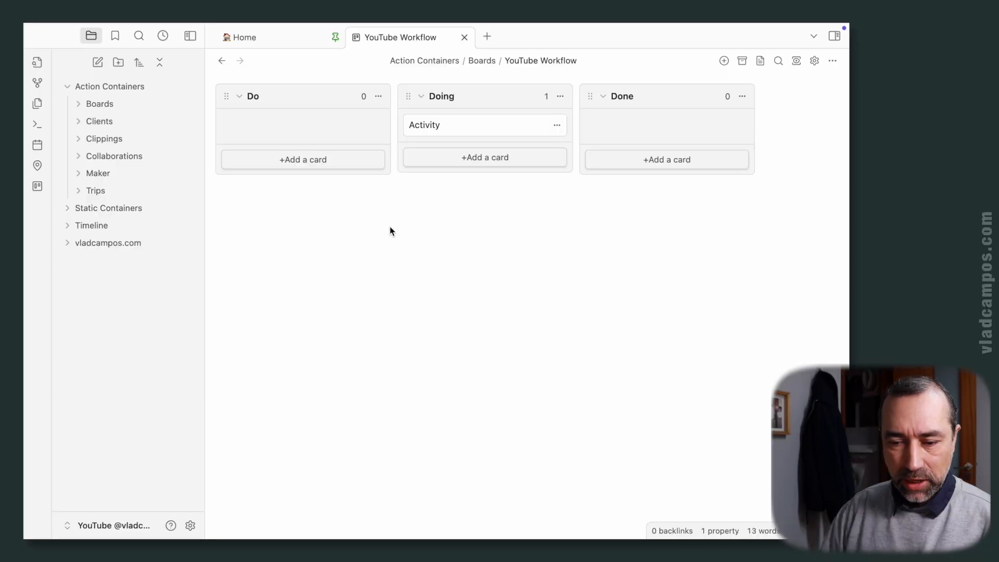
{"action": "left_click", "coordinate": [190, 36]}
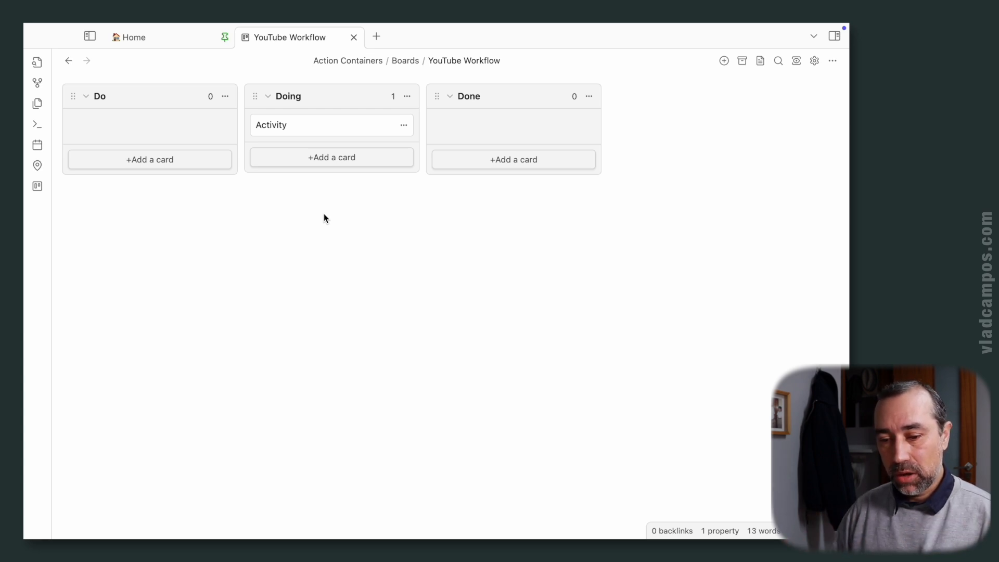
- Rename the board's Do list to "Ideas"
{"action": "double_click", "coordinate": [99, 99]}
{"action": "double_click", "coordinate": [137, 103]}
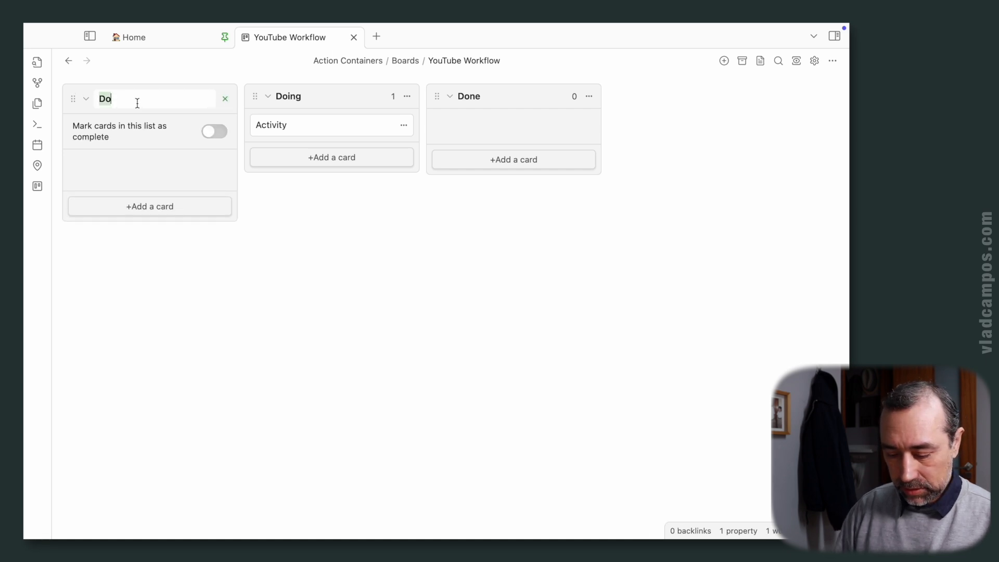
{"action": "type", "text": "Ideas"}
{"action": "key", "text": "Return"}
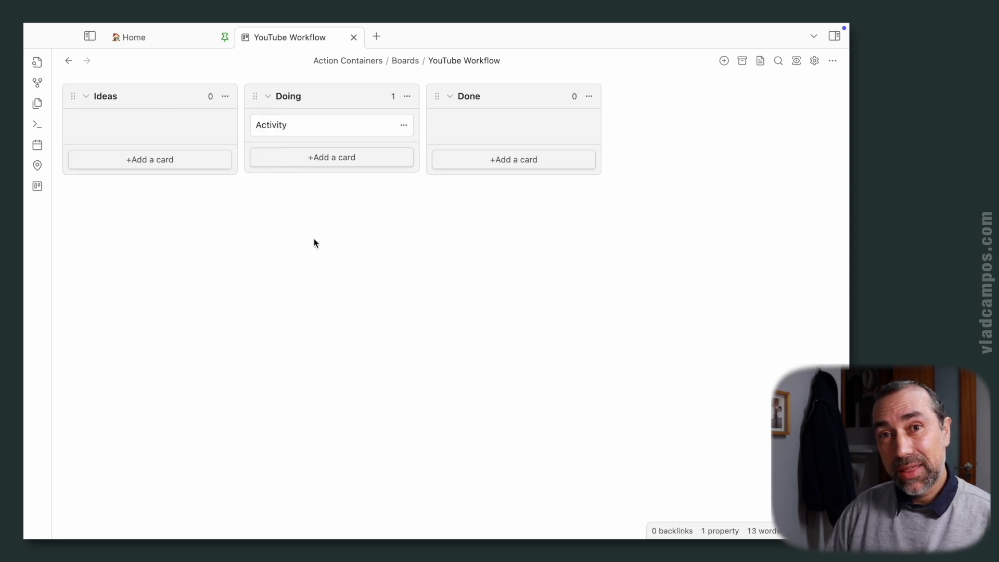
- Rename the Doing list, which holds the Activity card, to "Reserach"
{"action": "double_click", "coordinate": [291, 99]}
{"action": "double_click", "coordinate": [290, 98]}
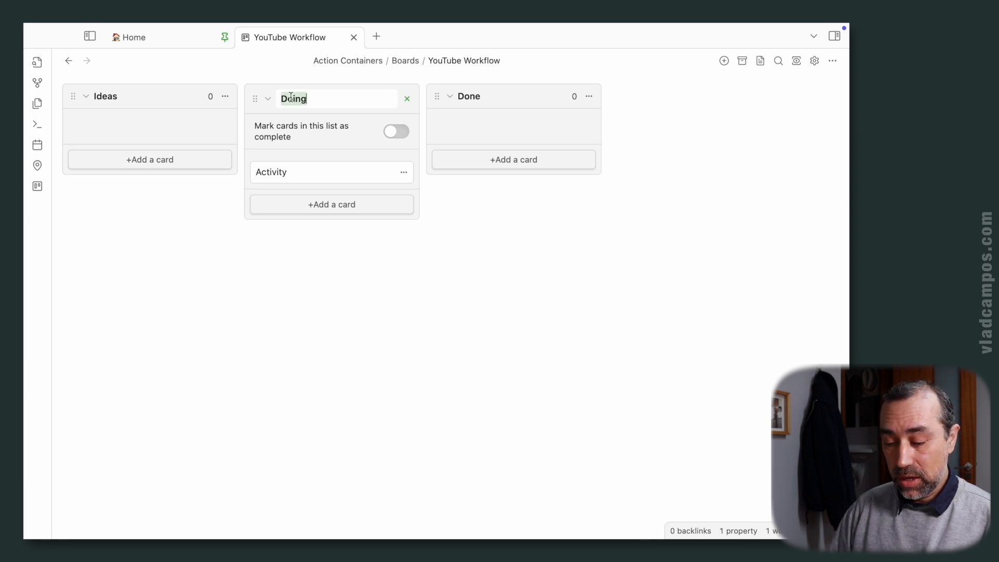
{"action": "type", "text": "RE"}
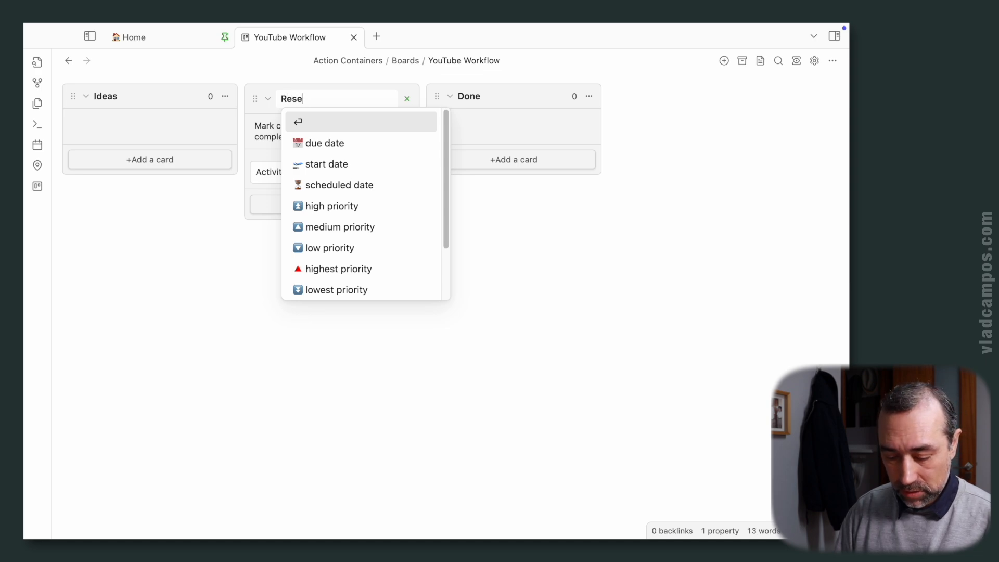
{"action": "key", "text": "Return"}
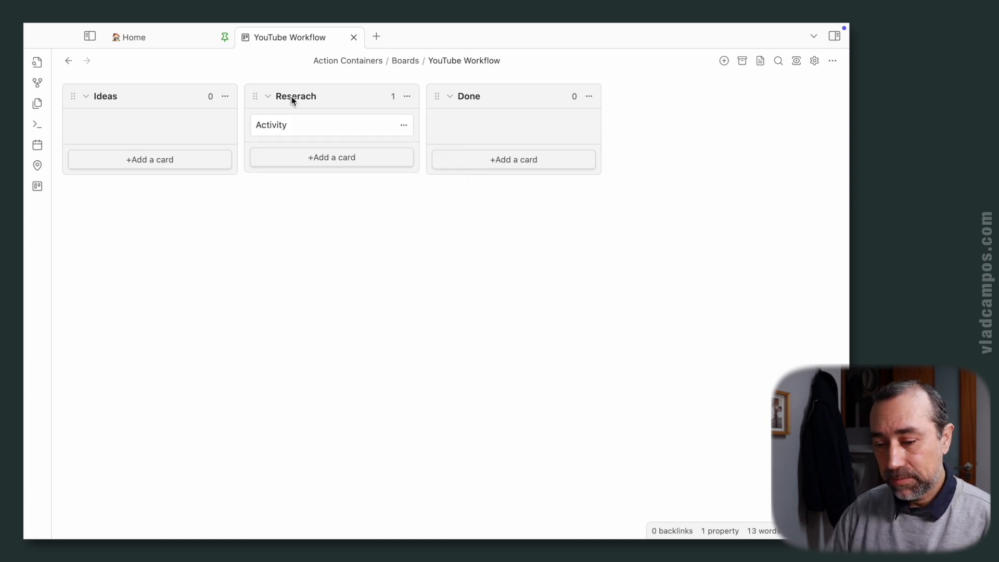
- Rename the Done list to "Script"
{"action": "double_click", "coordinate": [473, 96]}
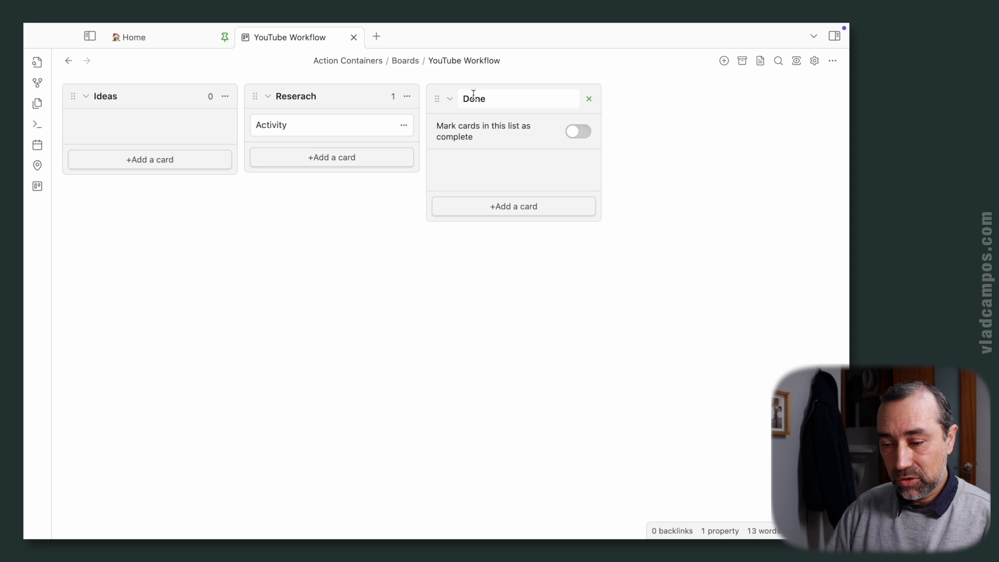
{"action": "double_click", "coordinate": [474, 94]}
{"action": "type", "text": "Scri"}
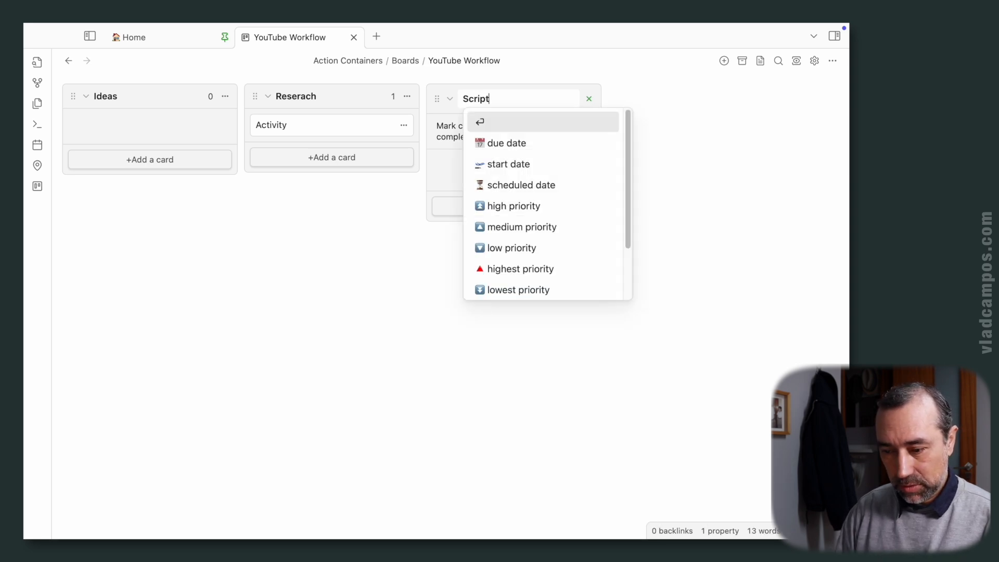
{"action": "type", "text": "pt"}
{"action": "key", "text": "Return"}
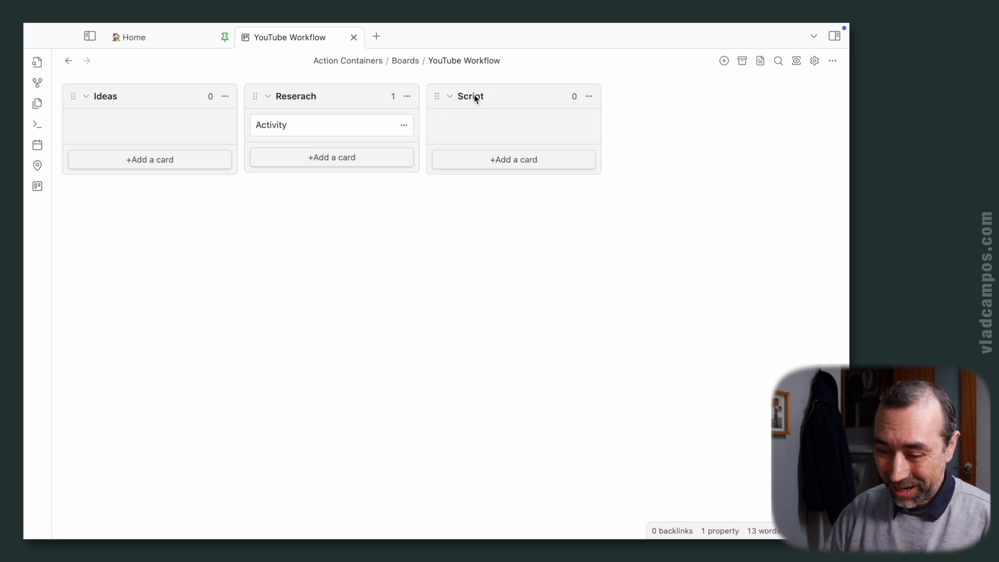
- Insert a new list after Script and name it "Record"
{"action": "left_click", "coordinate": [589, 97]}
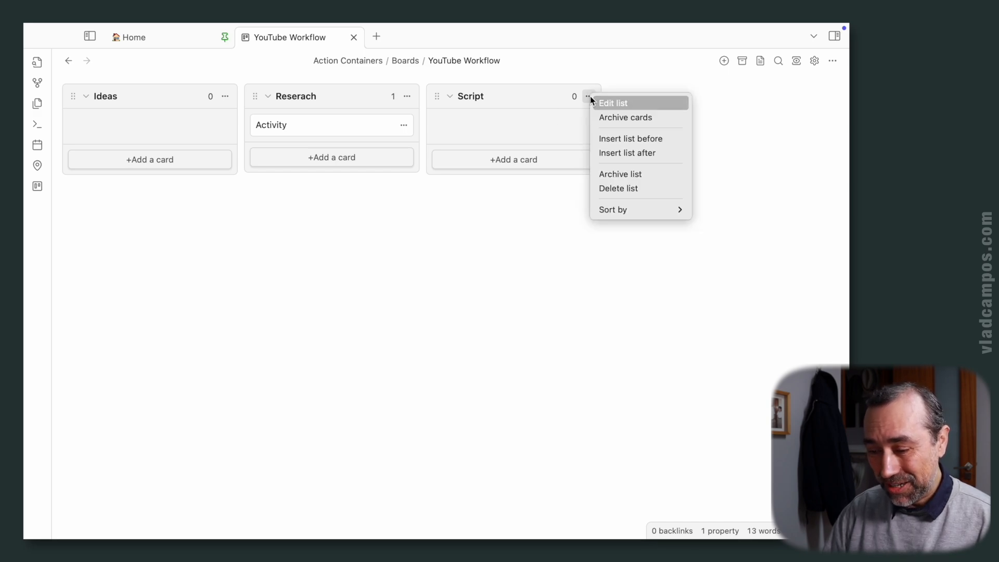
{"action": "left_click", "coordinate": [642, 151]}
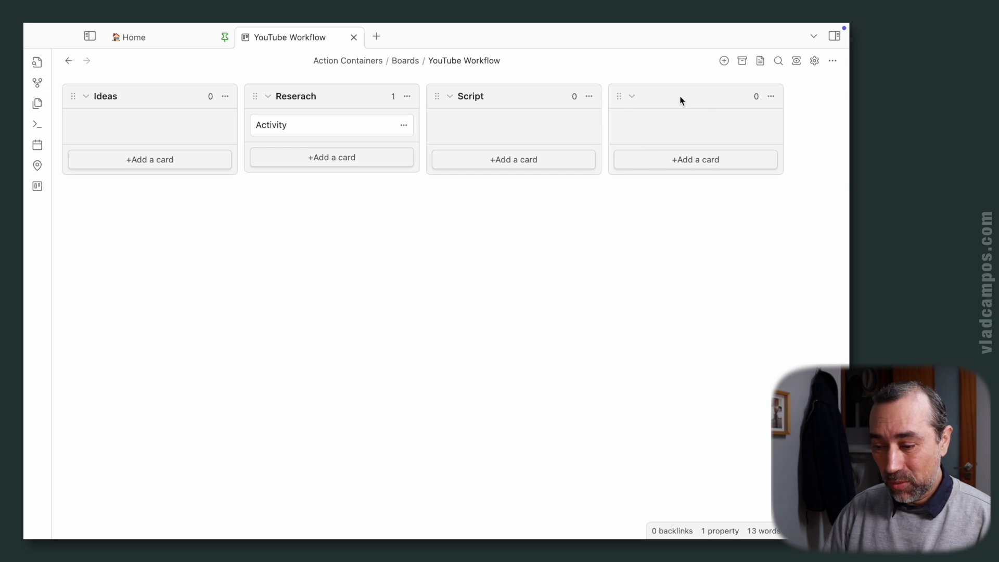
{"action": "double_click", "coordinate": [639, 98]}
{"action": "type", "text": "Record"}
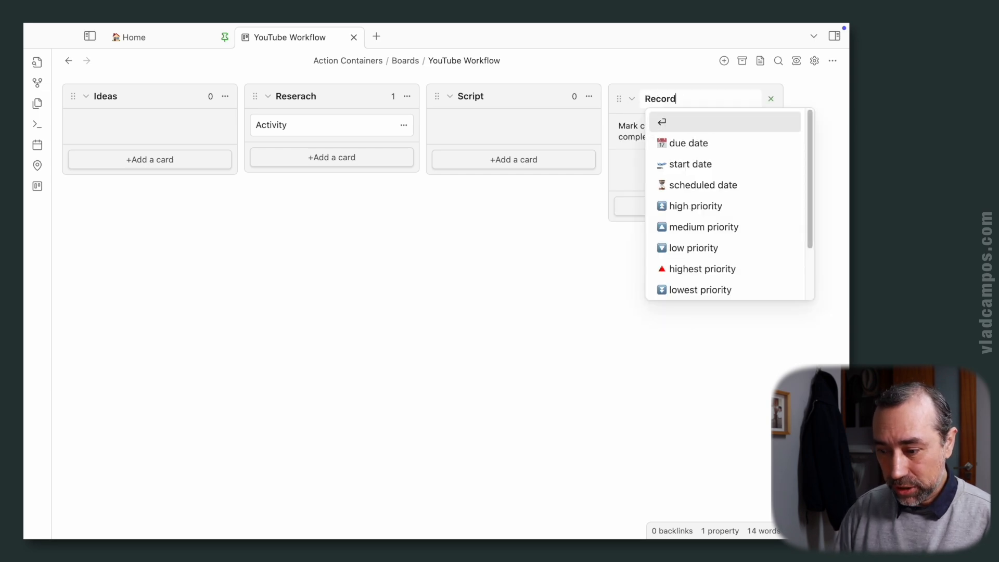
{"action": "key", "text": "Return"}
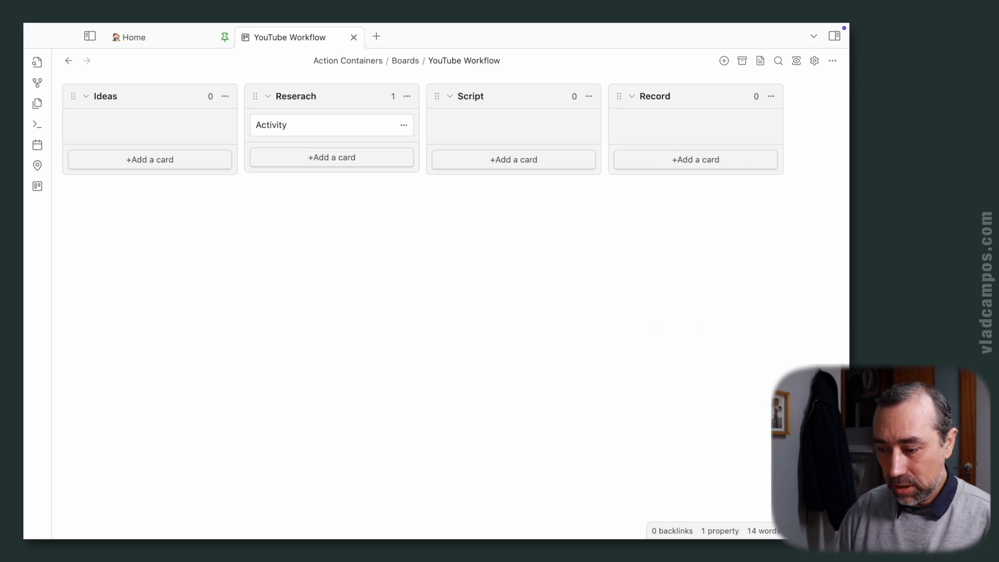
- Insert a new list after Record and name it "Edit"
{"action": "left_click", "coordinate": [771, 96]}
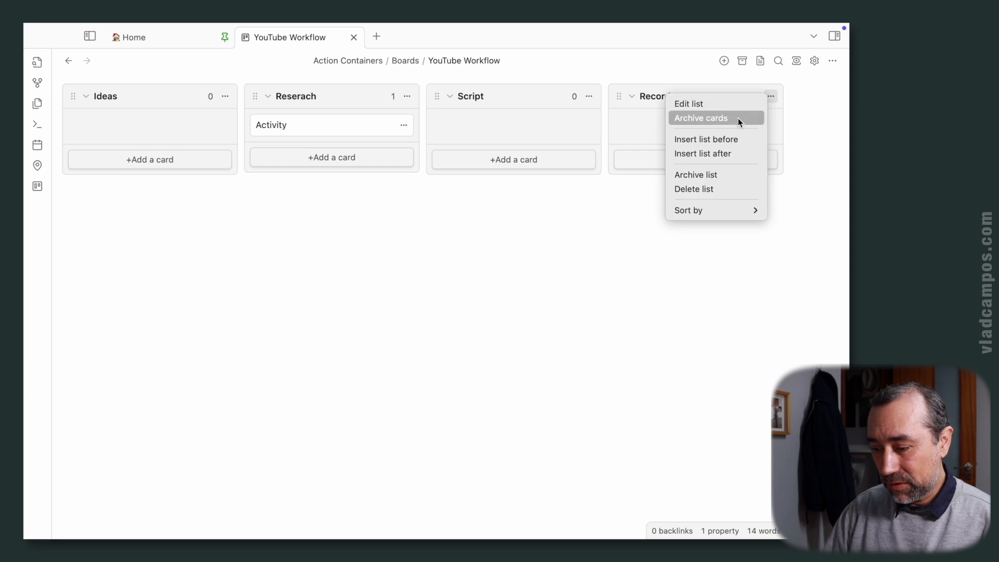
{"action": "left_click", "coordinate": [729, 153]}
{"action": "scroll", "coordinate": [571, 253], "scroll_direction": "right", "scroll_amount": 4}
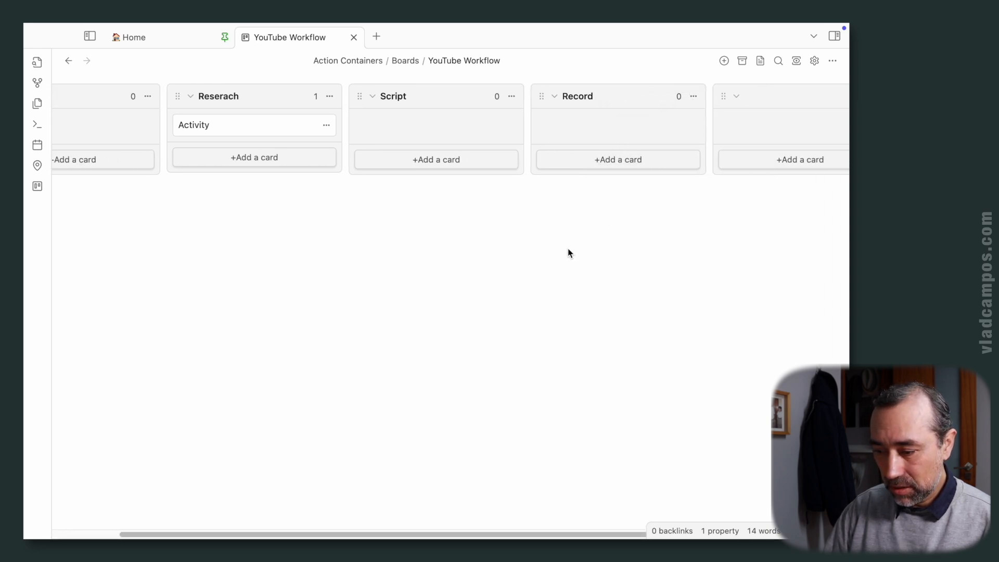
{"action": "left_click", "coordinate": [688, 94]}
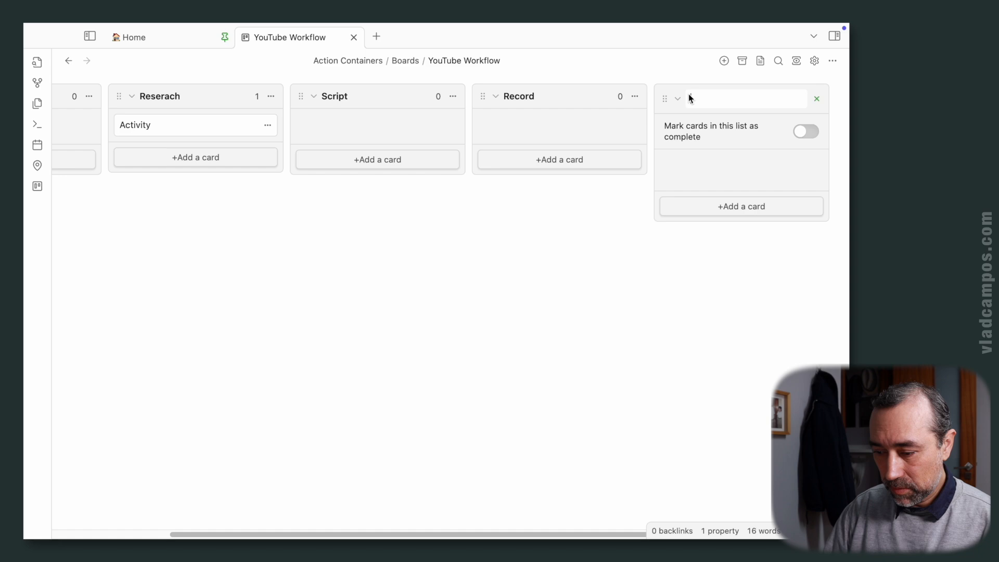
{"action": "type", "text": "Edit"}
{"action": "key", "text": "Return"}
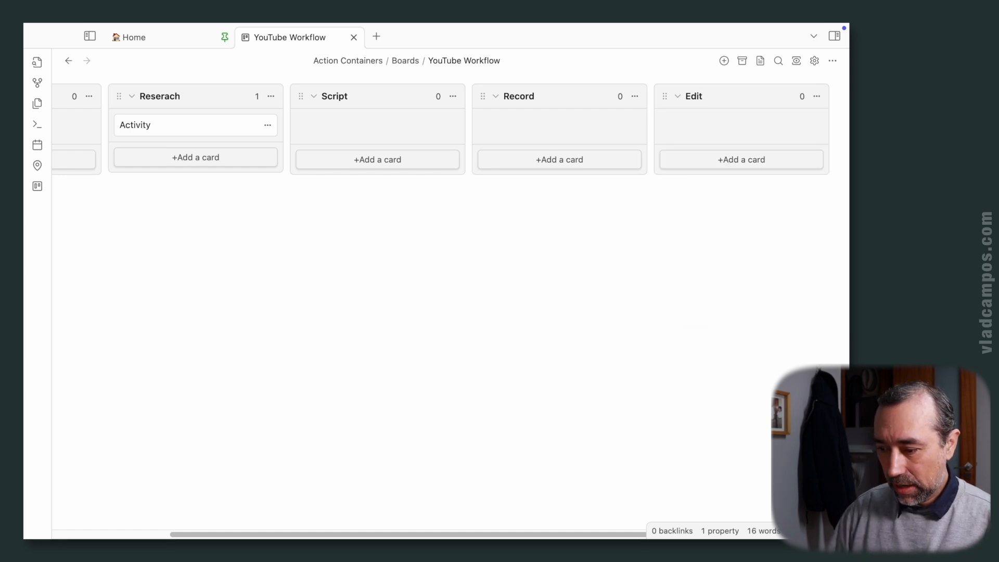
- Insert a new list after Edit and name it "Publish"
{"action": "left_click", "coordinate": [816, 96]}
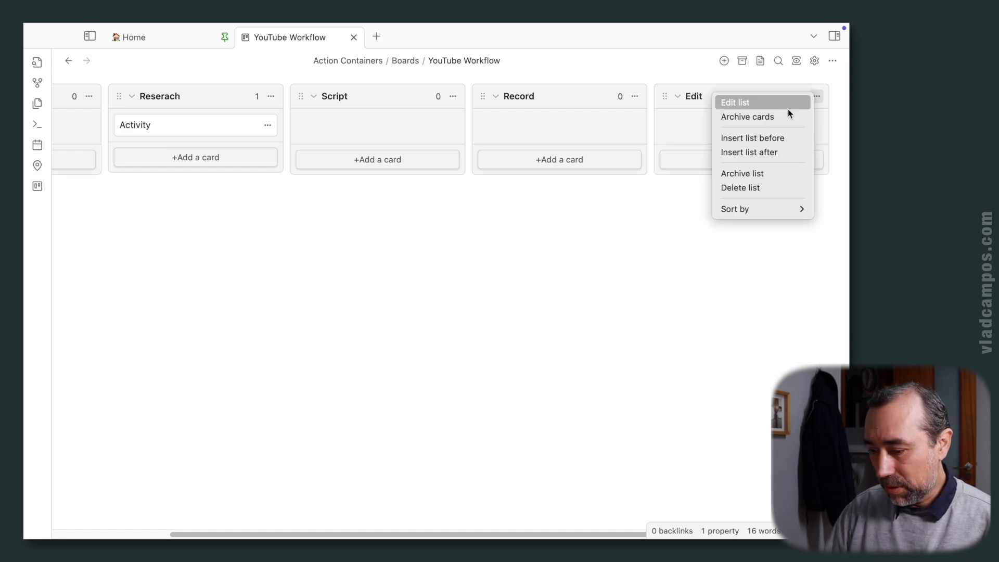
{"action": "left_click", "coordinate": [774, 151]}
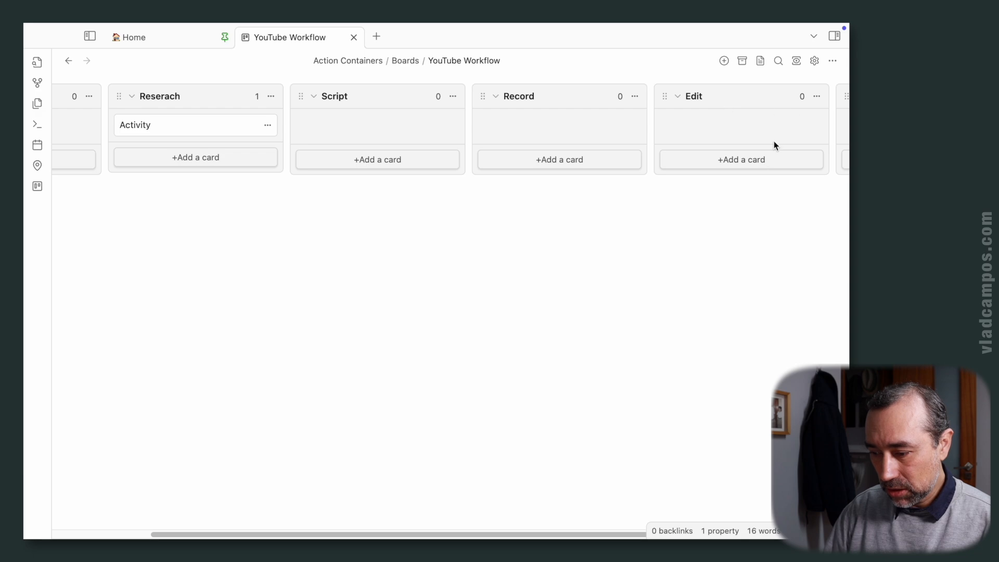
{"action": "double_click", "coordinate": [698, 95]}
{"action": "type", "text": "Publish"}
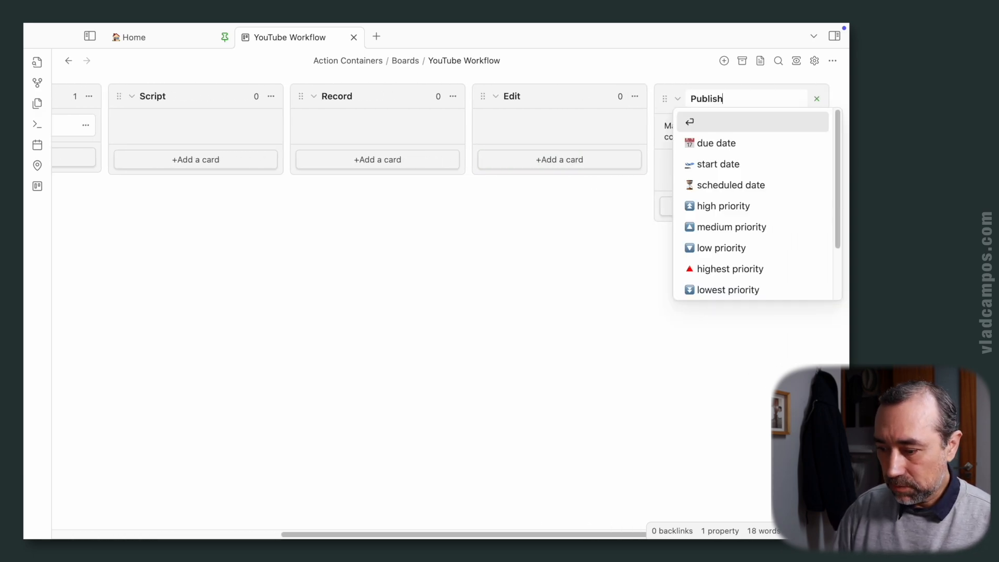
{"action": "key", "text": "Return"}
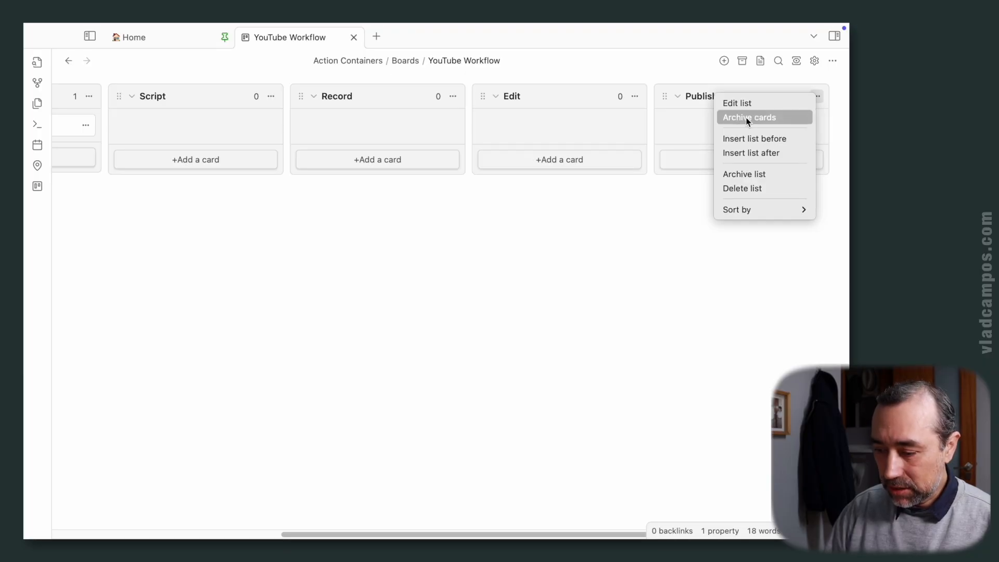
- Insert a new list after Publish and name it "Organize"
{"action": "left_click", "coordinate": [749, 152]}
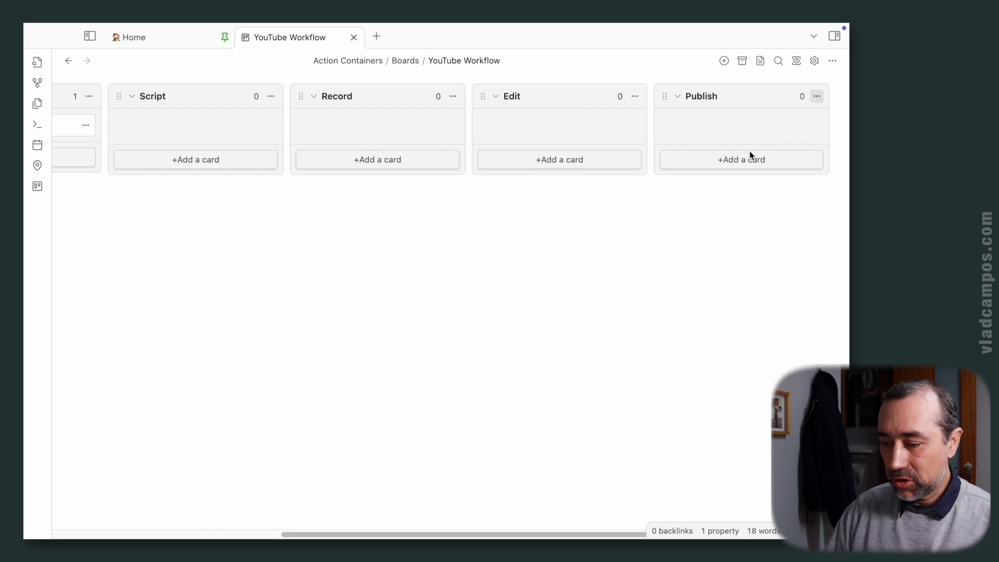
{"action": "scroll", "coordinate": [723, 258], "scroll_direction": "right", "scroll_amount": 3}
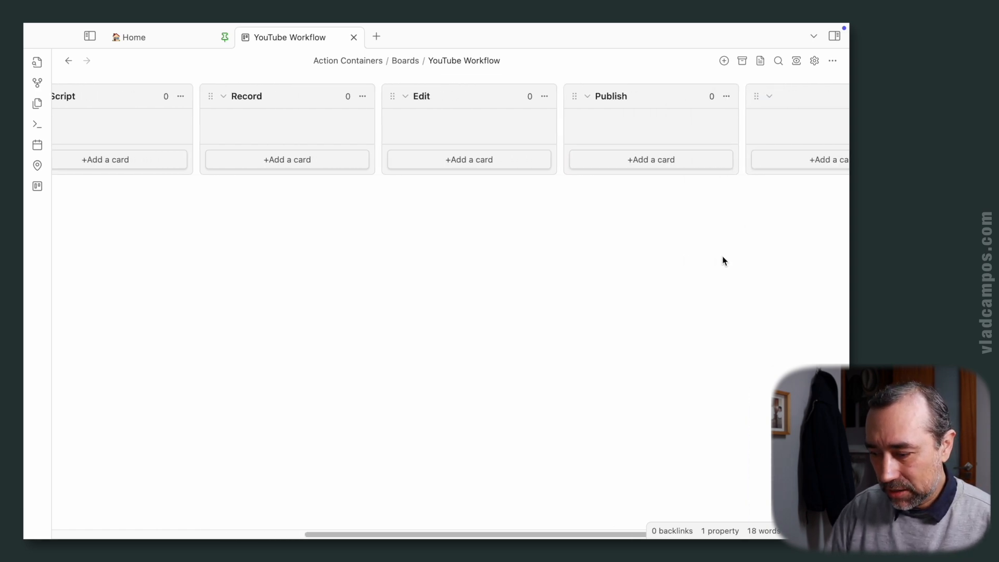
{"action": "left_click", "coordinate": [763, 98]}
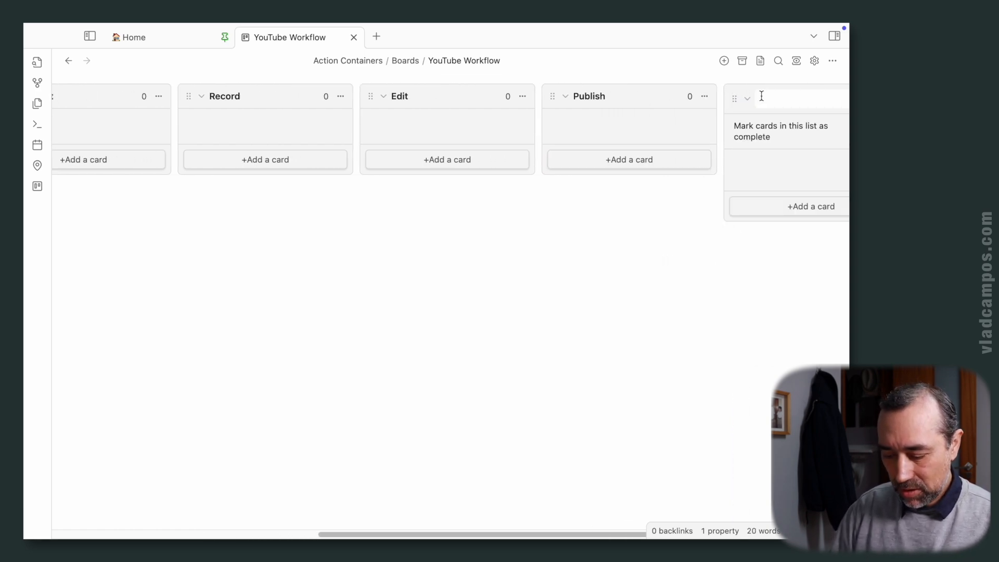
{"action": "type", "text": "o"}
{"action": "key", "text": "Return"}
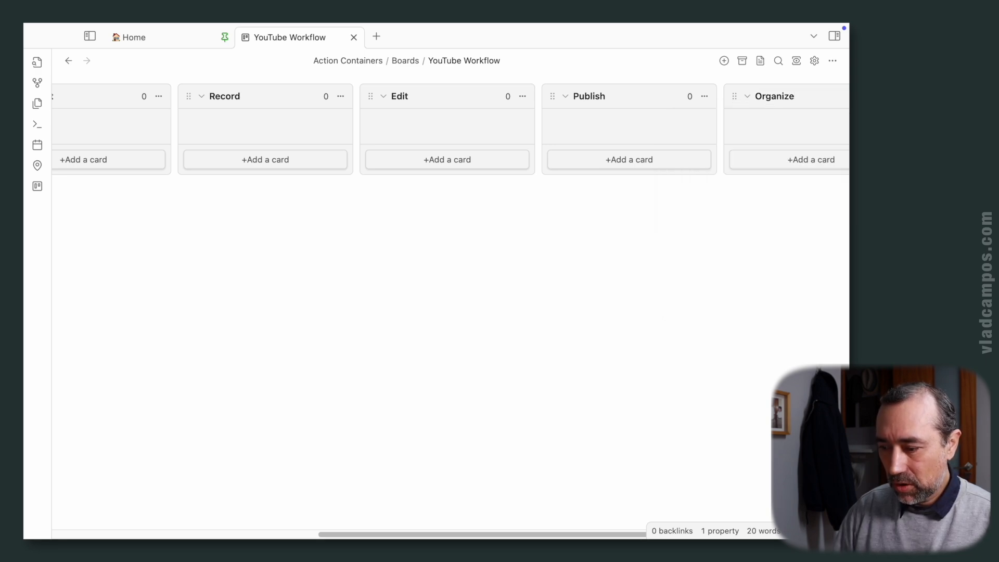
- Insert a new list after Organize and name it "Done" as the board's final stage
{"action": "left_click_drag", "start_coordinate": [419, 535], "coordinate": [260, 513]}
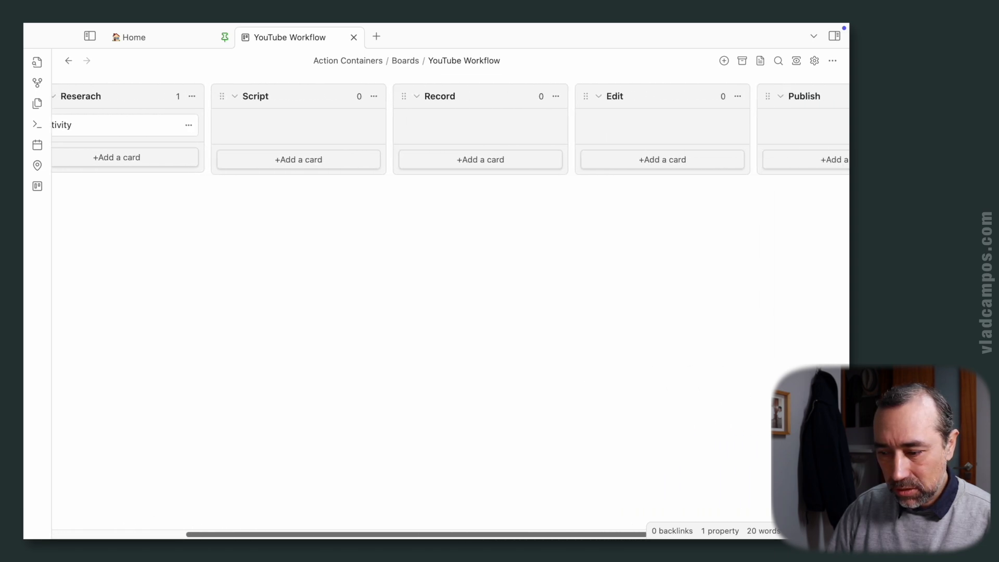
{"action": "scroll", "coordinate": [745, 269], "scroll_direction": "right", "scroll_amount": 5}
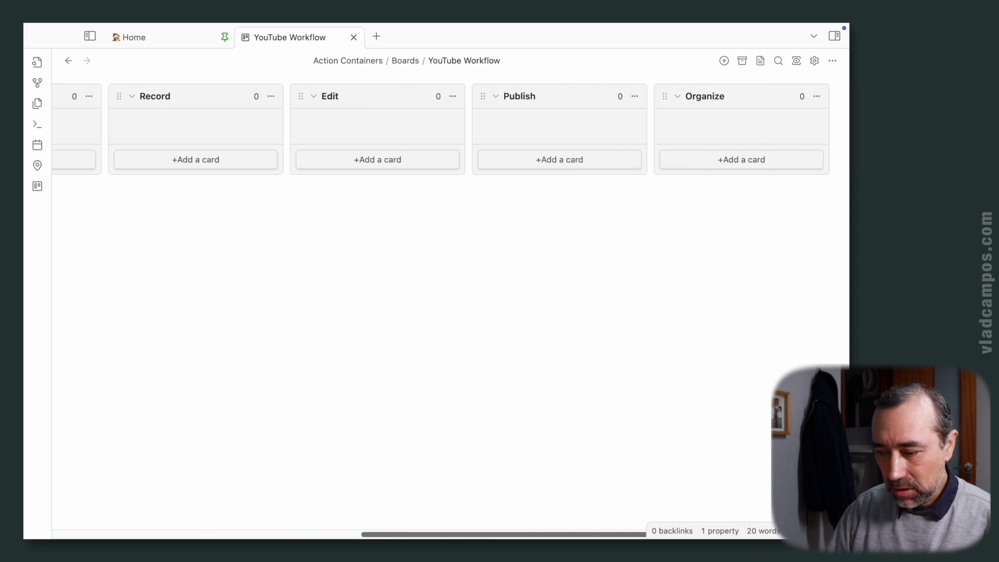
{"action": "left_click", "coordinate": [815, 96]}
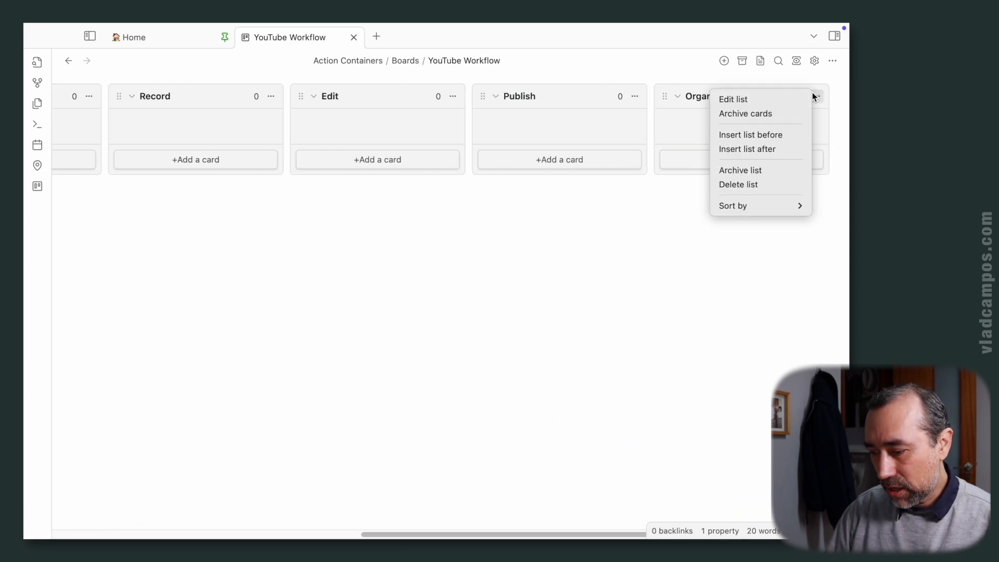
{"action": "left_click", "coordinate": [776, 149]}
{"action": "scroll", "coordinate": [679, 264], "scroll_direction": "right", "scroll_amount": 3}
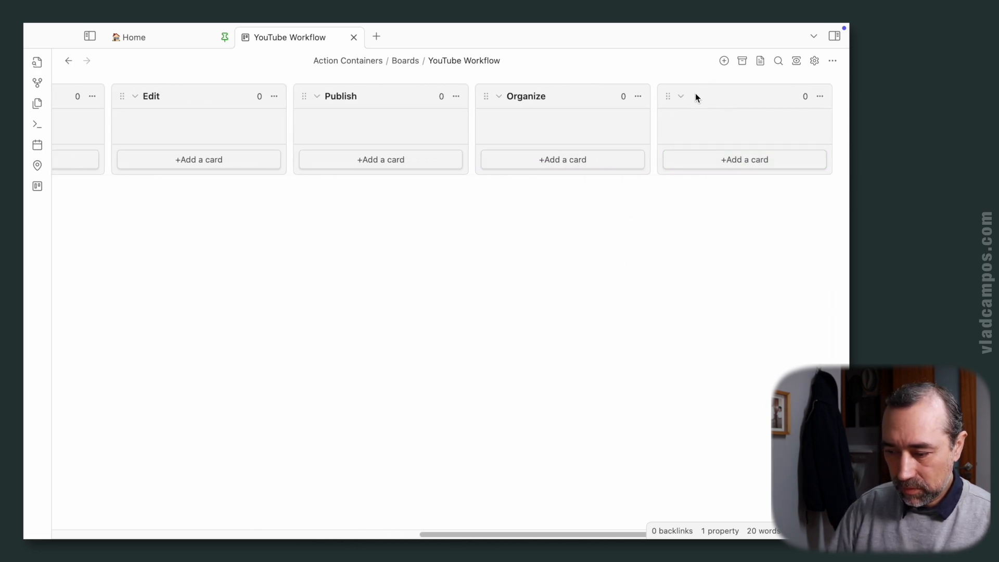
{"action": "double_click", "coordinate": [695, 94]}
{"action": "type", "text": "Done"}
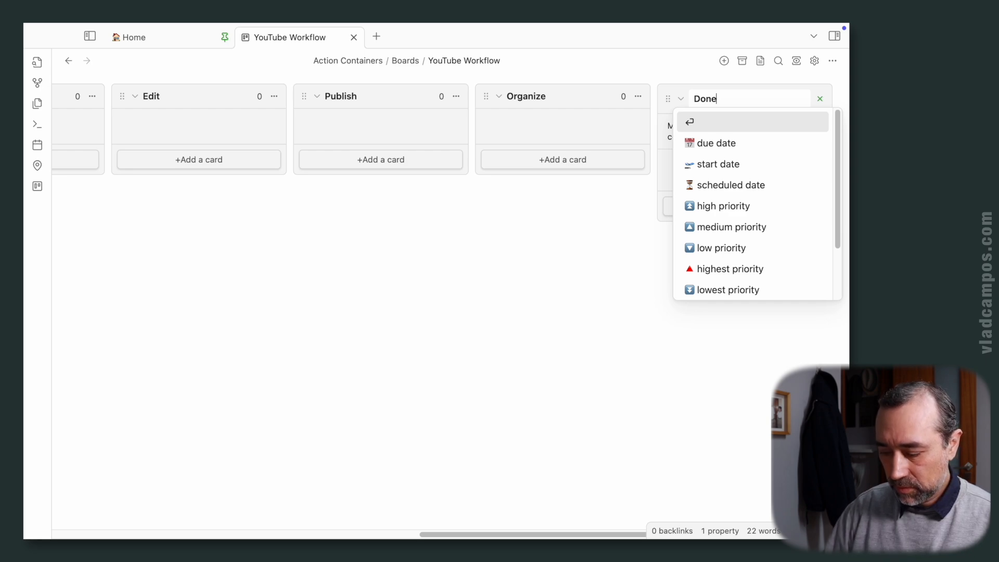
{"action": "key", "text": "Return"}
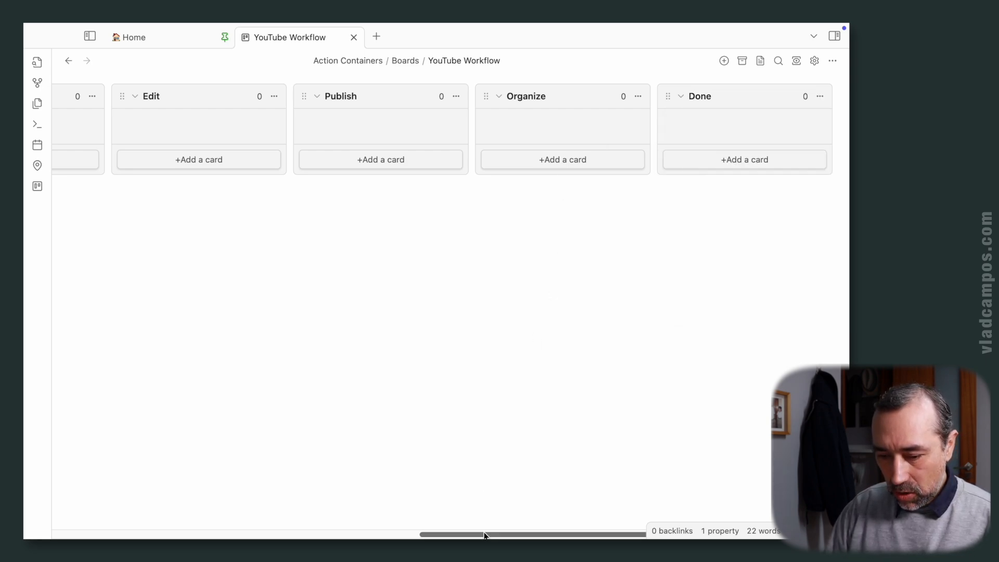
- Move the Activity card into the Ideas list and add a card titled "Idea 1" below it
{"action": "left_click_drag", "start_coordinate": [485, 536], "coordinate": [108, 518]}
{"action": "left_click_drag", "start_coordinate": [361, 137], "coordinate": [192, 127]}
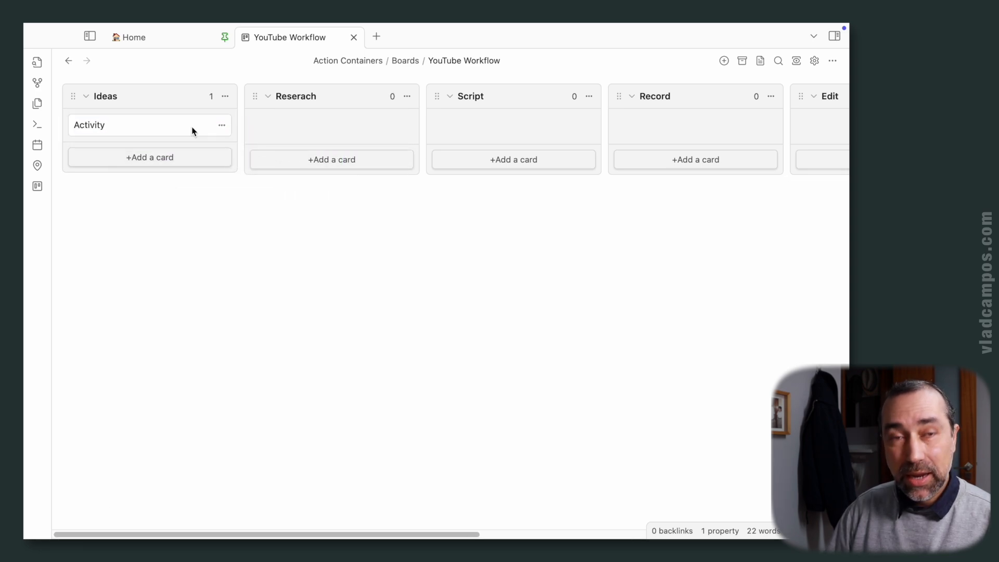
{"action": "left_click", "coordinate": [176, 155]}
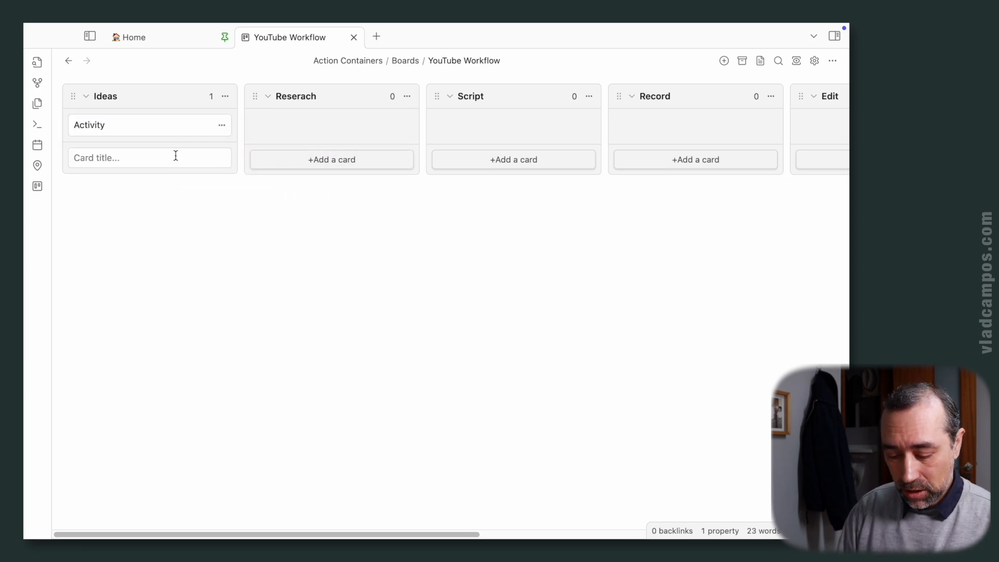
{"action": "type", "text": "Idea 1"}
{"action": "key", "text": "Return"}
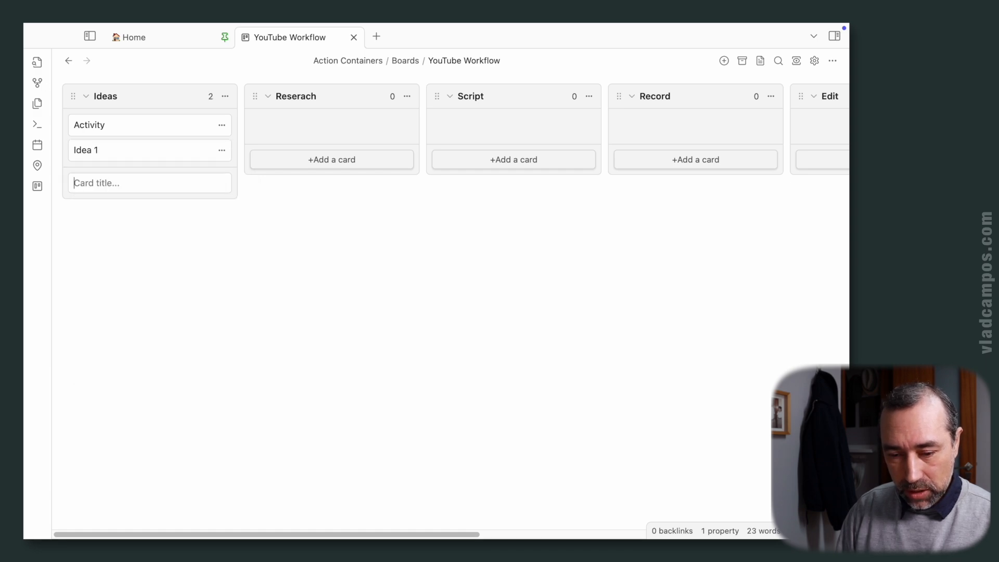
- Add a card titled "Idea 2" to the end of the Ideas list and finish entering cards
{"action": "type", "text": "Idea 2"}
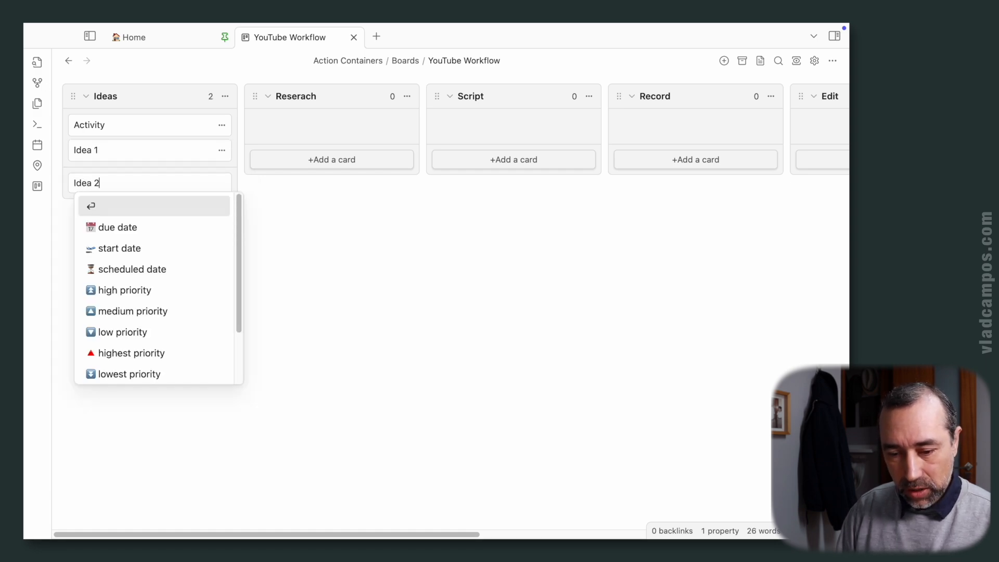
{"action": "key", "text": "Return"}
{"action": "key", "text": "Escape"}
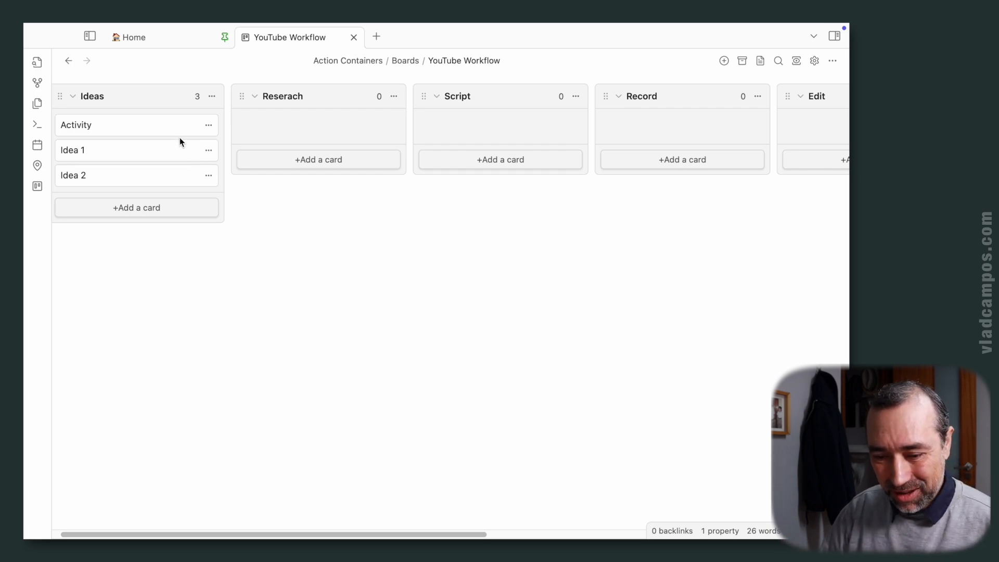
- Advance the Idea 1 card through Reserach and Script into Record, and move the Idea 2 card into Reserach
{"action": "left_click_drag", "start_coordinate": [123, 148], "coordinate": [307, 131]}
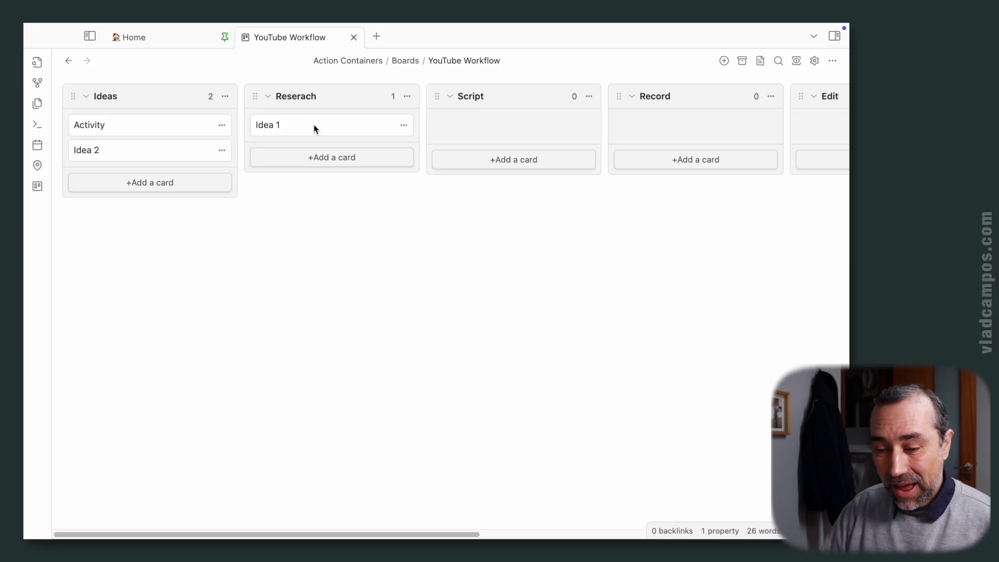
{"action": "left_click_drag", "start_coordinate": [314, 124], "coordinate": [489, 134]}
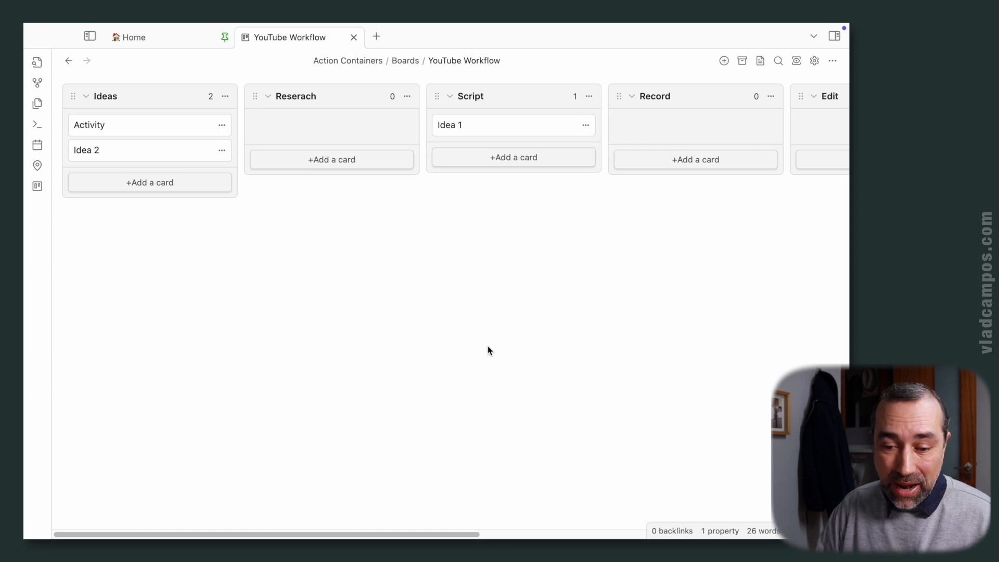
{"action": "left_click_drag", "start_coordinate": [125, 152], "coordinate": [308, 125]}
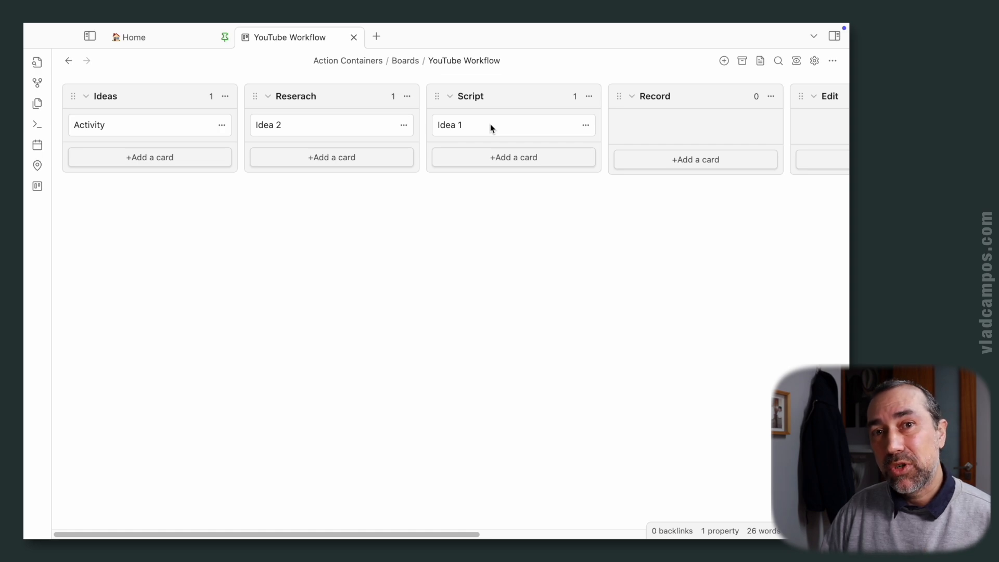
{"action": "left_click_drag", "start_coordinate": [491, 127], "coordinate": [657, 128]}
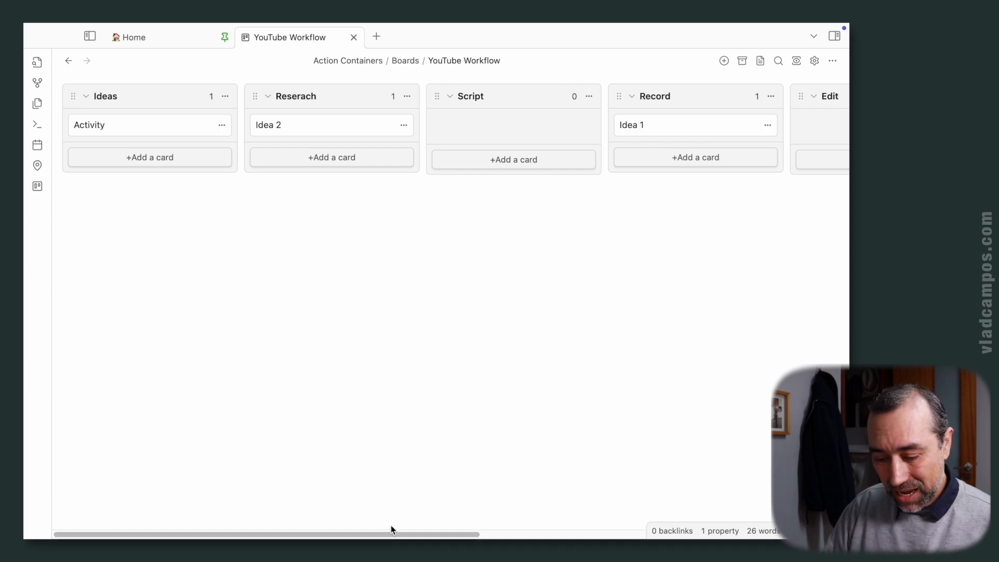
{"action": "left_click_drag", "start_coordinate": [395, 535], "coordinate": [424, 531]}
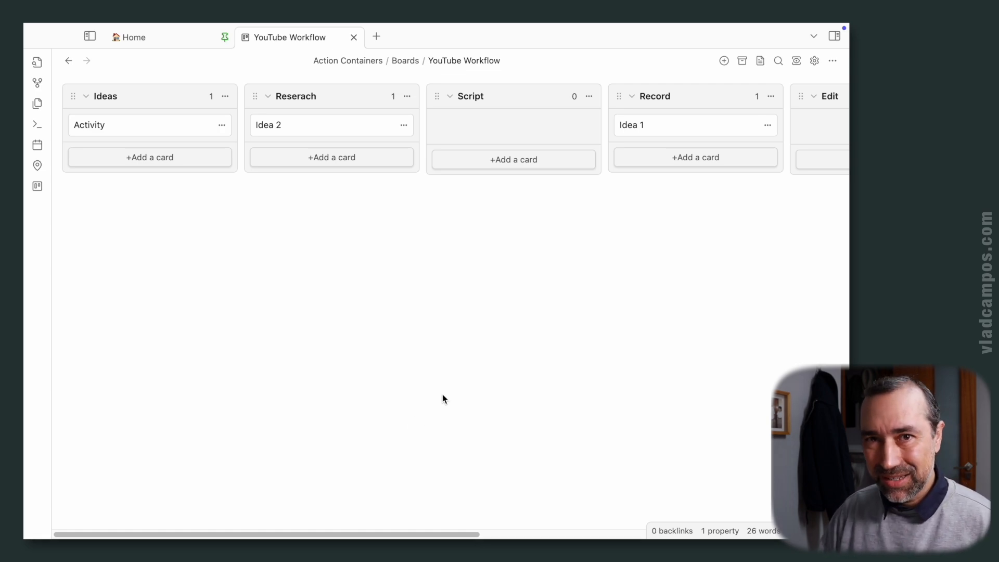
{"action": "left_click_drag", "start_coordinate": [415, 535], "coordinate": [354, 536]}
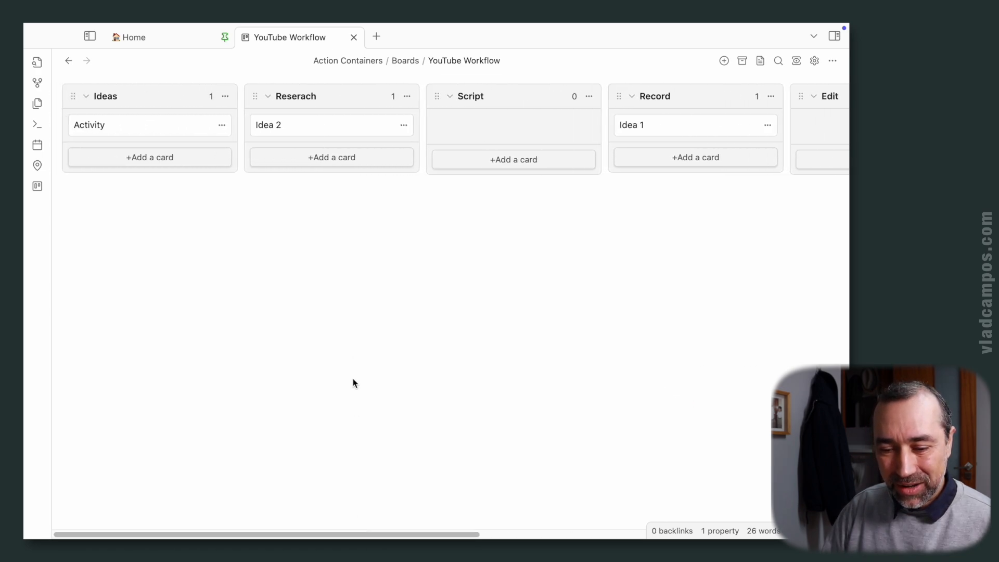
- Return the Idea 1 and Idea 2 cards to the Ideas list below the Activity card
{"action": "left_click_drag", "start_coordinate": [297, 130], "coordinate": [315, 154]}
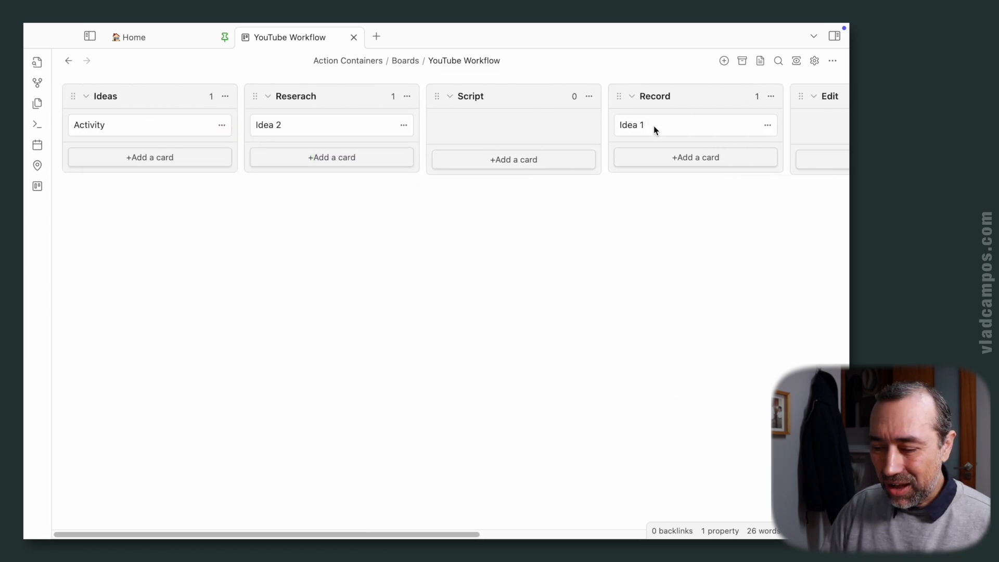
{"action": "left_click_drag", "start_coordinate": [654, 130], "coordinate": [151, 147]}
{"action": "left_click_drag", "start_coordinate": [297, 127], "coordinate": [96, 178]}
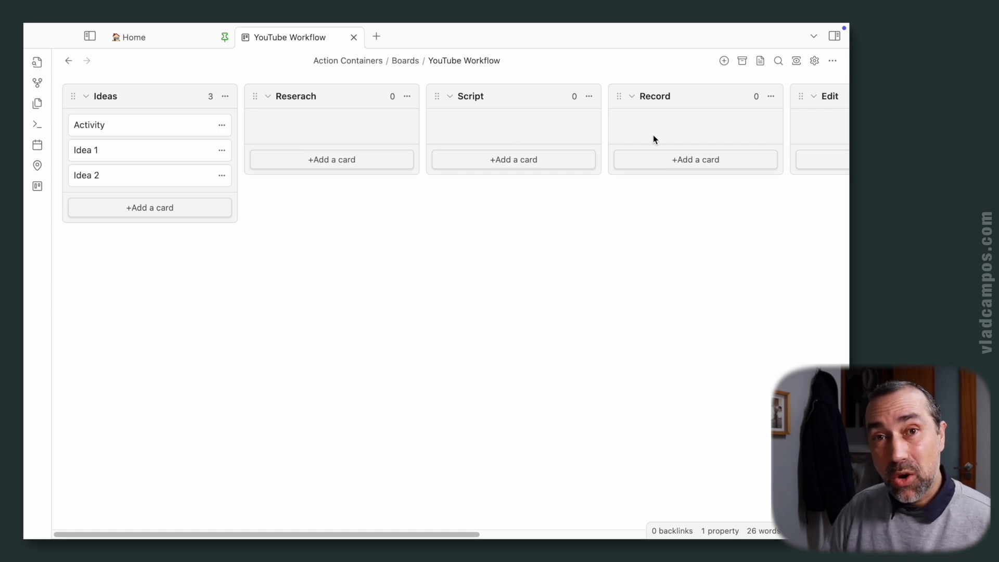
{"action": "scroll", "coordinate": [652, 255], "scroll_direction": "right", "scroll_amount": 5}
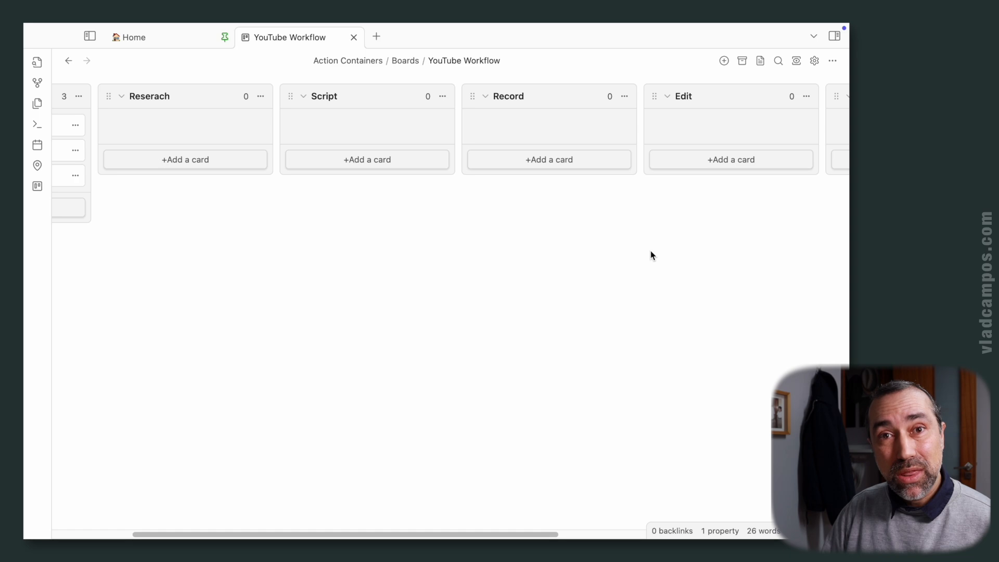
{"action": "scroll", "coordinate": [649, 251], "scroll_direction": "left", "scroll_amount": 1}
{"action": "scroll", "coordinate": [354, 248], "scroll_direction": "left", "scroll_amount": 3}
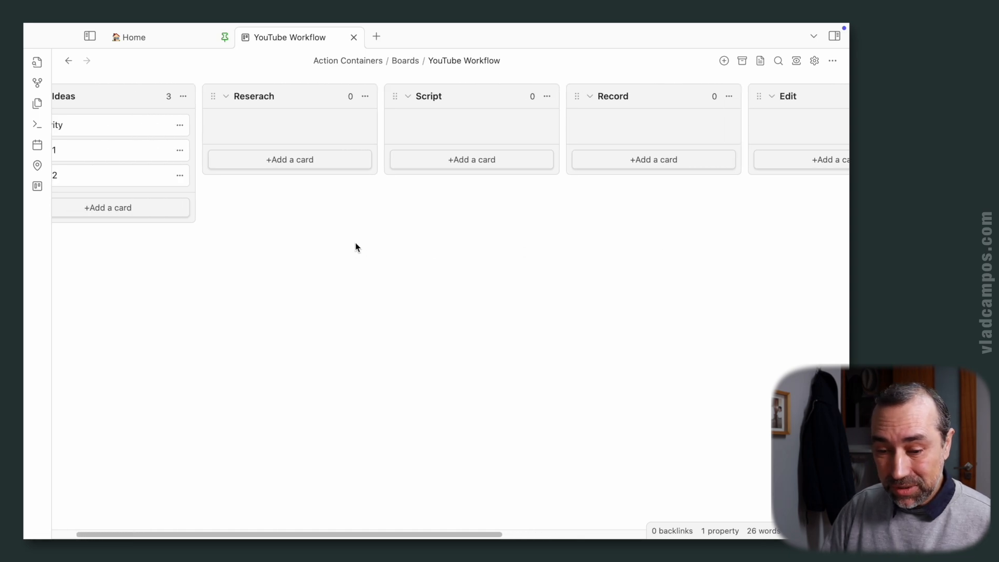
{"action": "scroll", "coordinate": [355, 245], "scroll_direction": "left", "scroll_amount": 1}
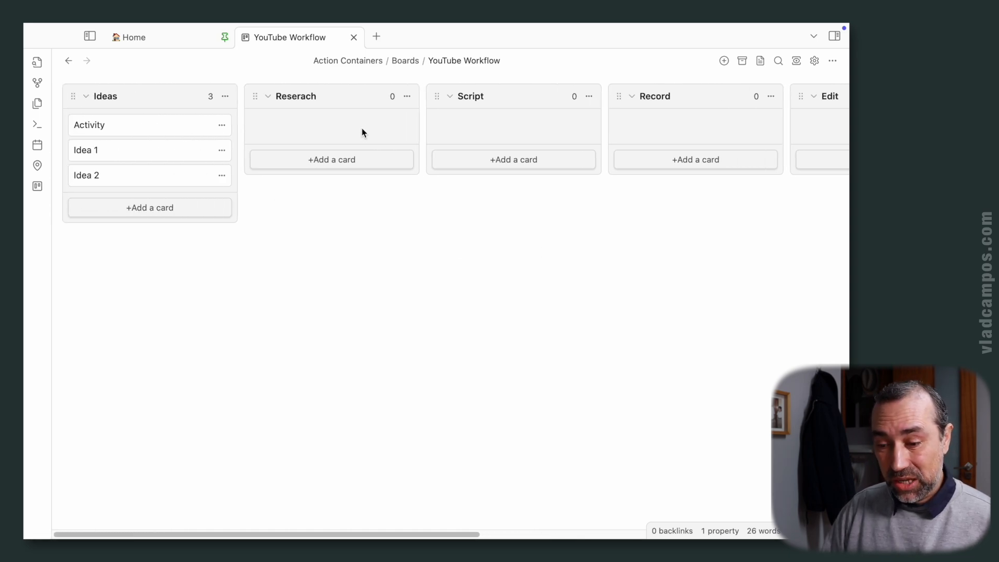
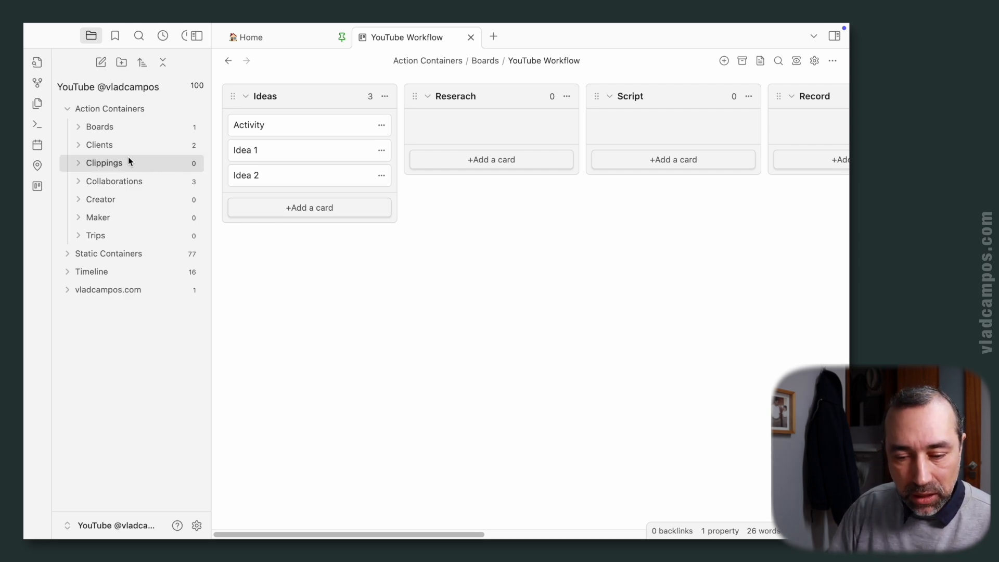
- Expand the Clients folder under Action Containers to view its notes, and hide the file explorer
{"action": "left_click", "coordinate": [76, 145]}
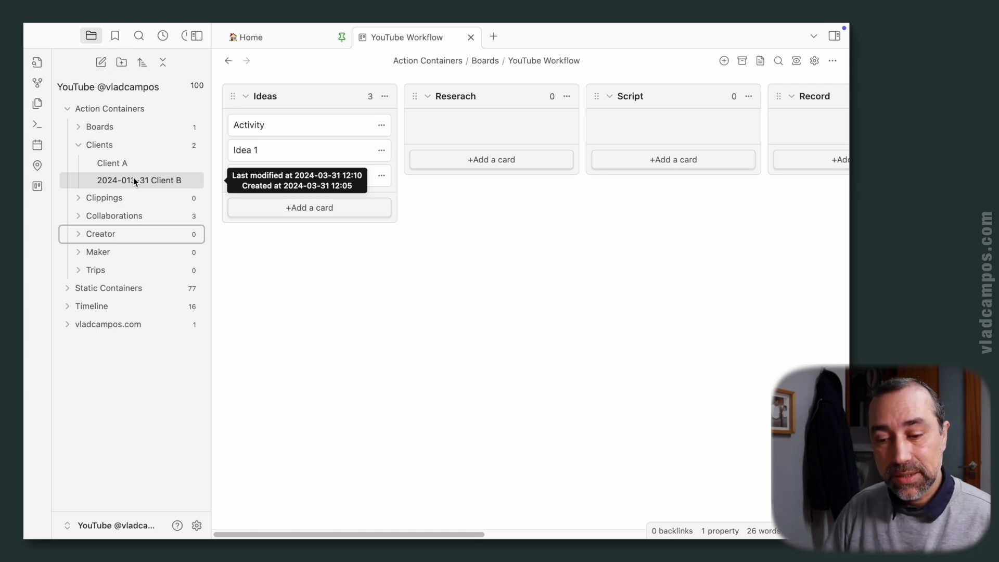
{"action": "left_click", "coordinate": [416, 381]}
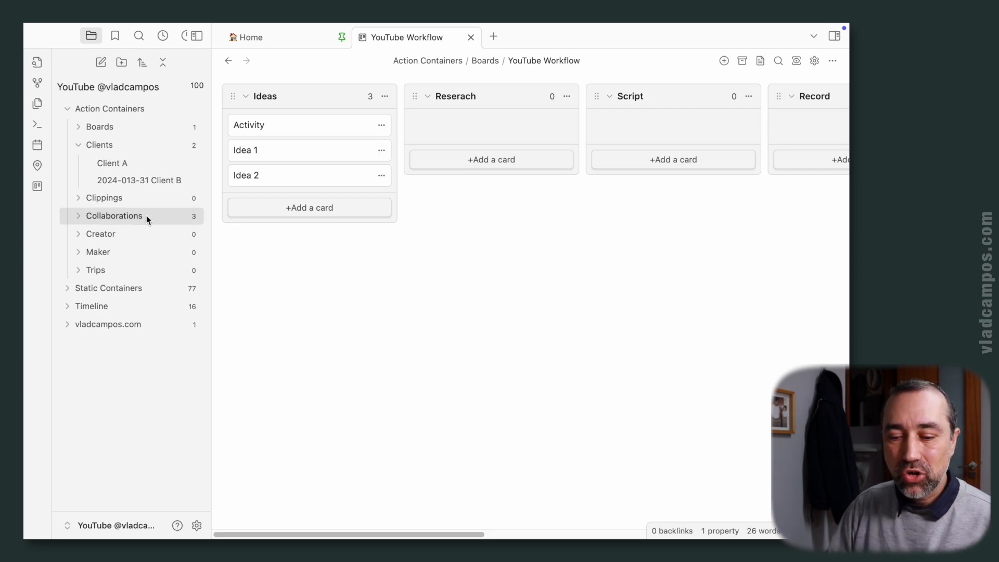
{"action": "mouse_move", "coordinate": [146, 218]}
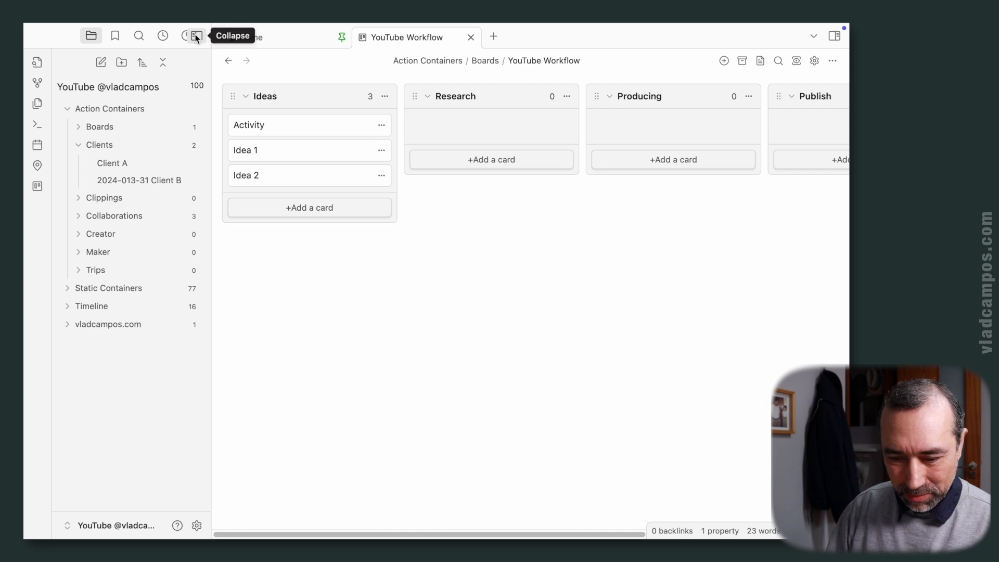
{"action": "left_click", "coordinate": [196, 36]}
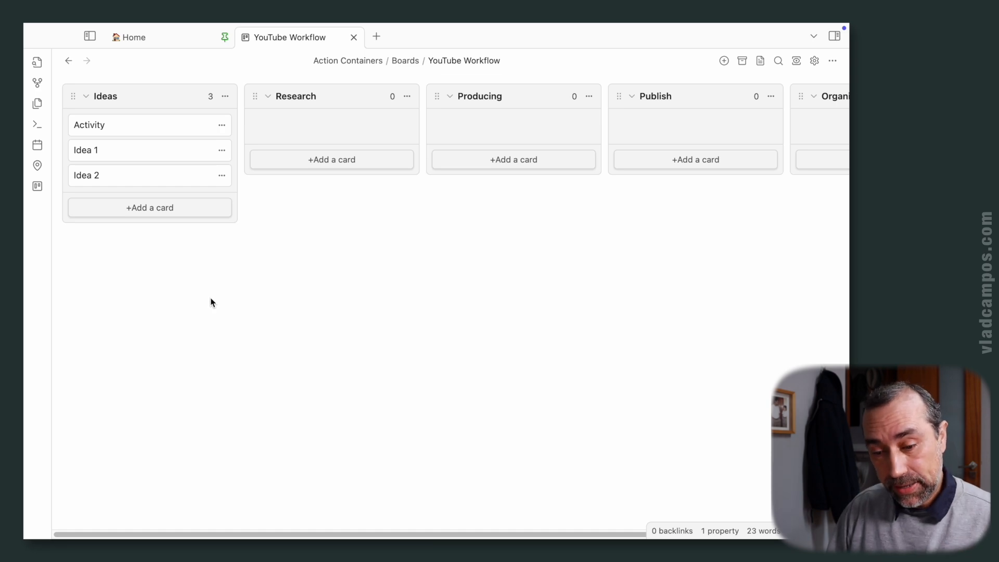
- Advance the Activity card from Ideas through Research and Producing into the Publish list
{"action": "left_click_drag", "start_coordinate": [174, 125], "coordinate": [348, 133]}
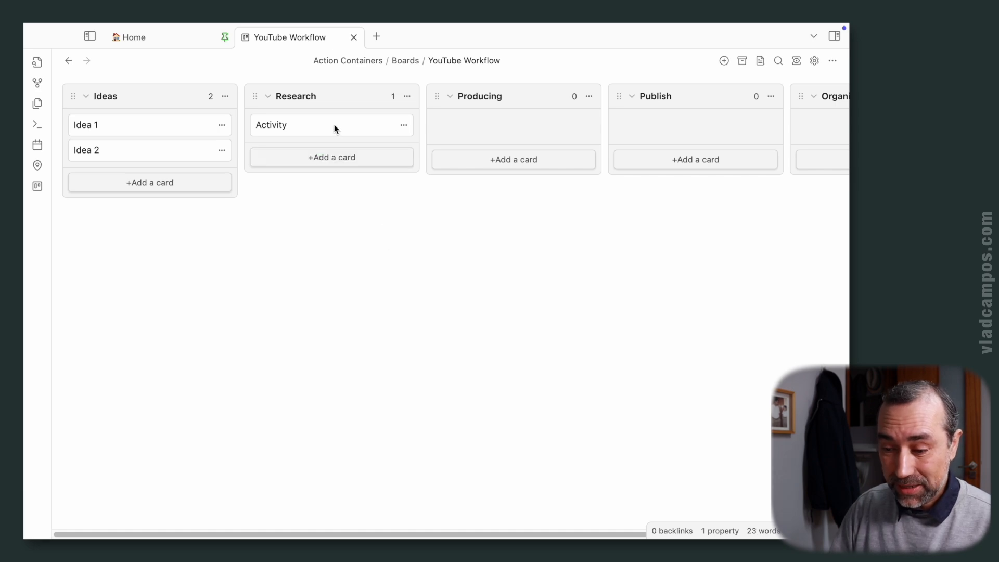
{"action": "left_click_drag", "start_coordinate": [335, 129], "coordinate": [515, 136]}
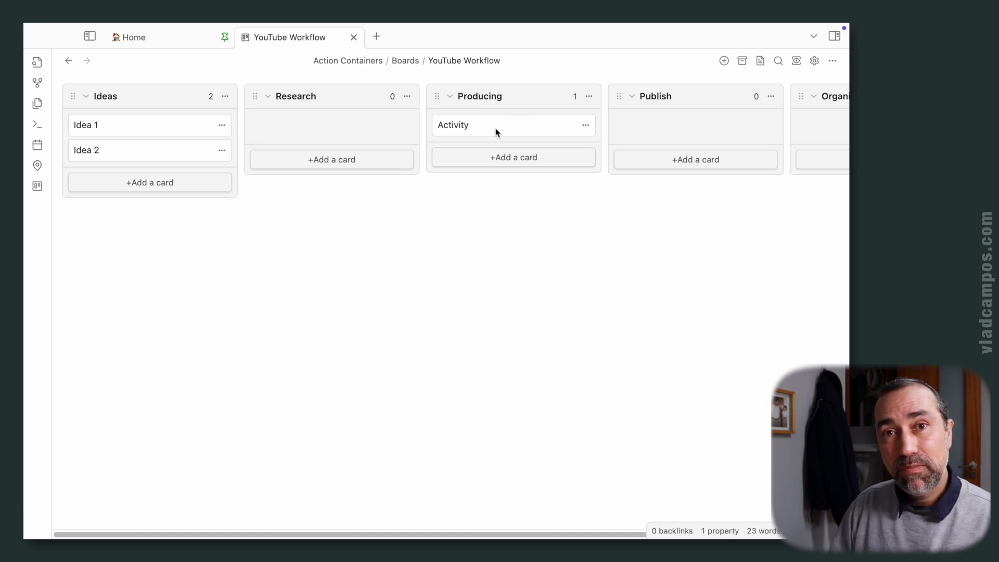
{"action": "left_click_drag", "start_coordinate": [495, 129], "coordinate": [670, 137]}
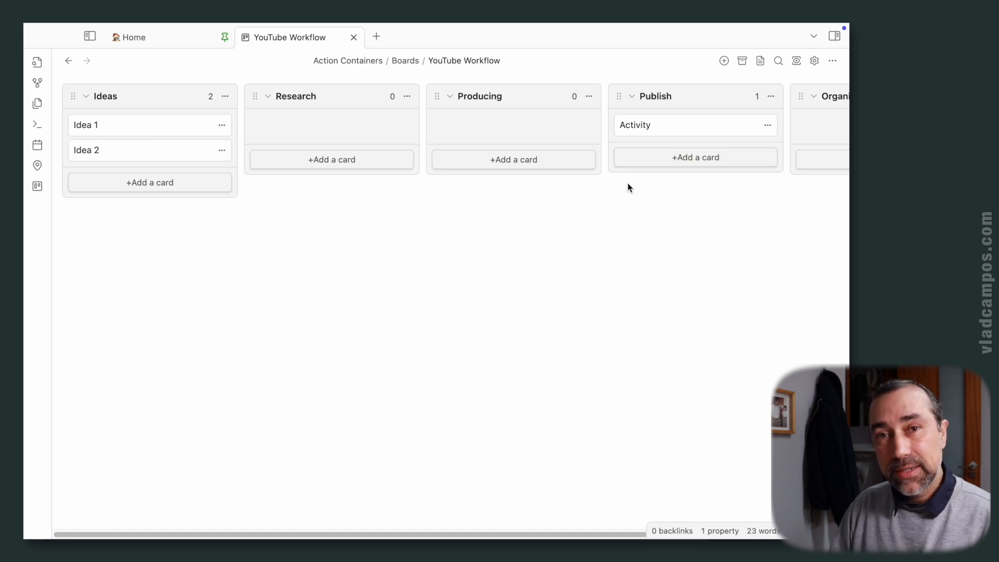
- Advance the remaining cards so Idea 1 is in Producing and Idea 2 in Research, and move Activity into Organize
{"action": "left_click_drag", "start_coordinate": [140, 127], "coordinate": [309, 131]}
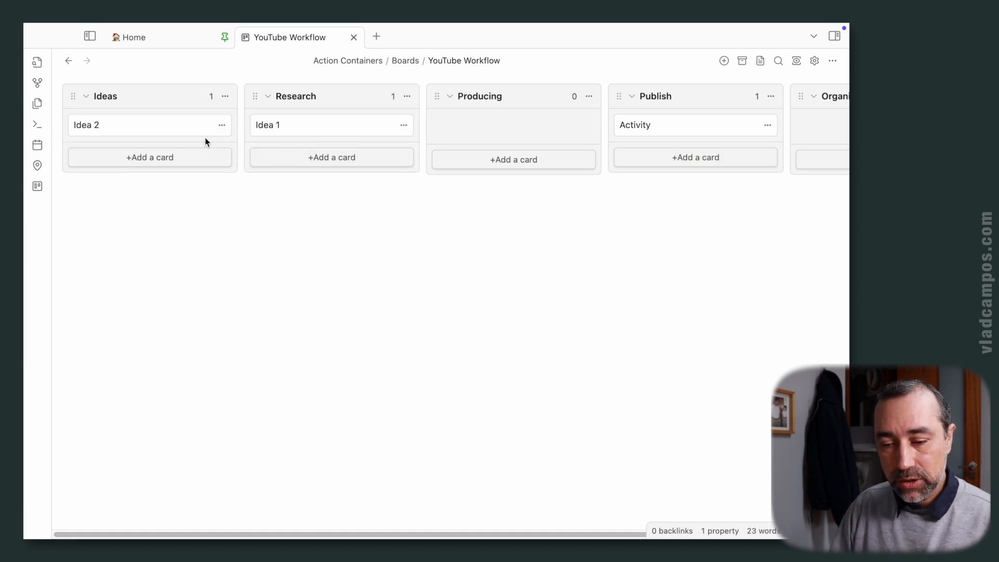
{"action": "left_click_drag", "start_coordinate": [175, 130], "coordinate": [297, 131]}
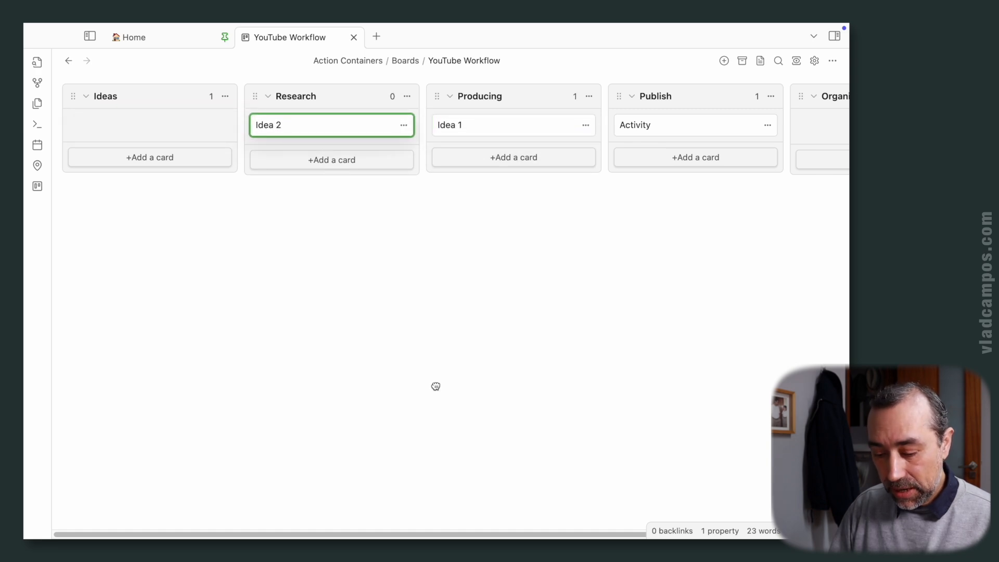
{"action": "left_click_drag", "start_coordinate": [431, 535], "coordinate": [547, 535]}
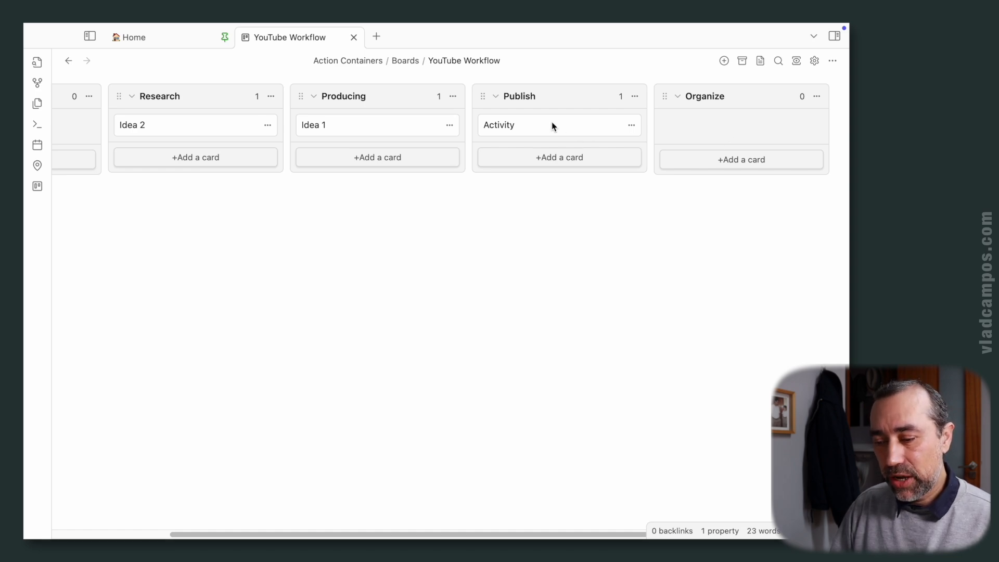
{"action": "left_click_drag", "start_coordinate": [552, 127], "coordinate": [750, 129]}
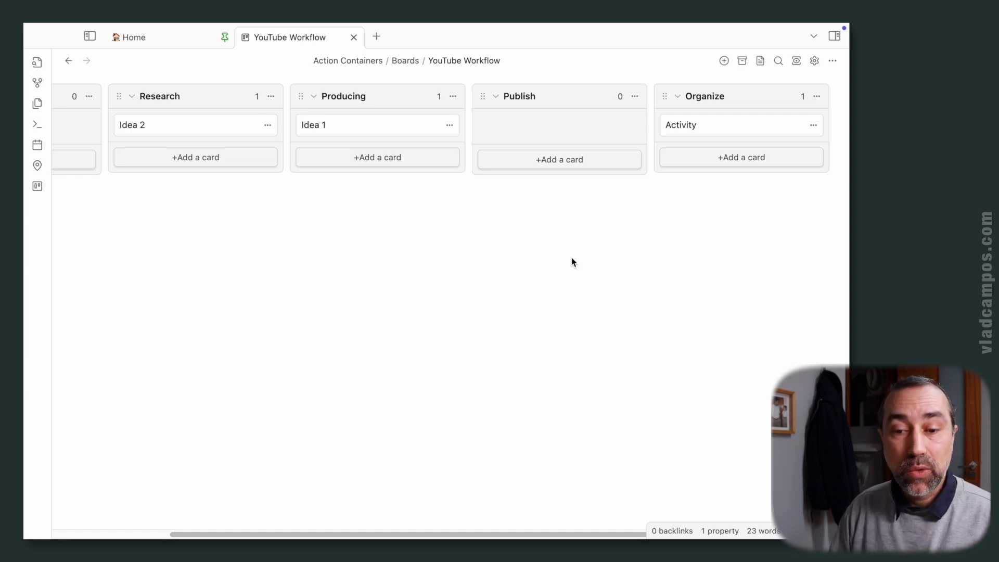
- Show the file explorer, collapse the Clients folder, check the Creator folder's contents, and hide the explorer again
{"action": "left_click", "coordinate": [90, 35]}
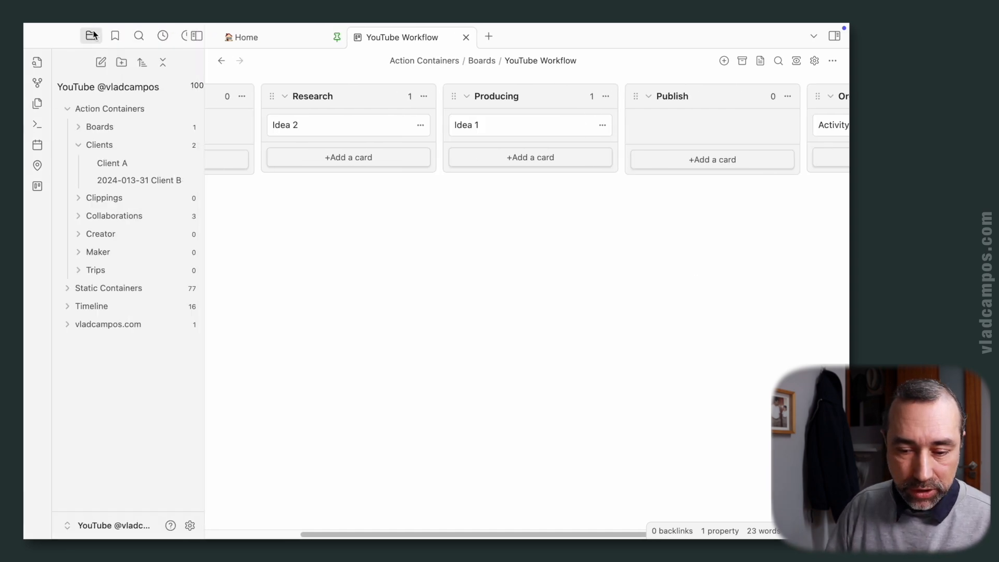
{"action": "left_click", "coordinate": [76, 145]}
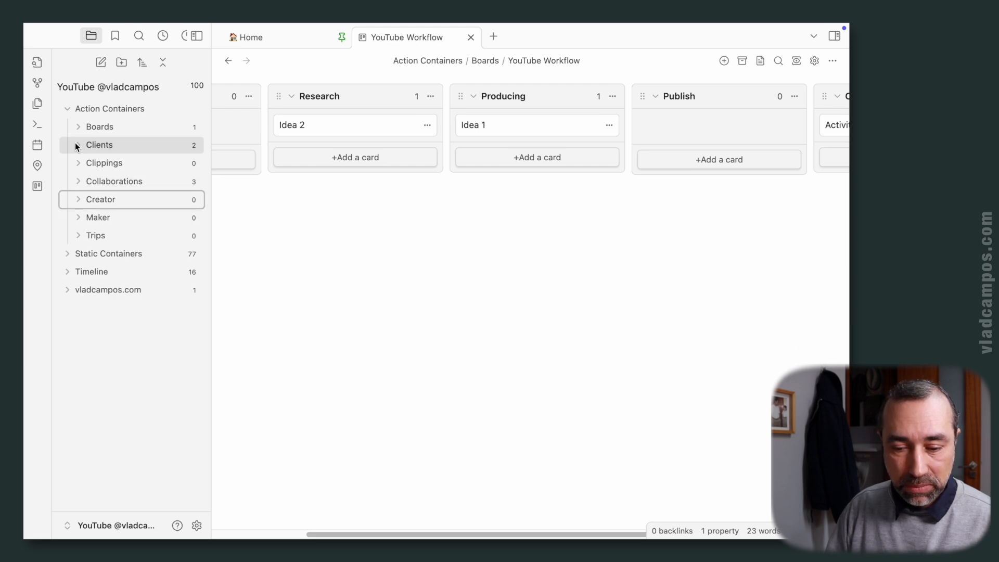
{"action": "left_click", "coordinate": [177, 200]}
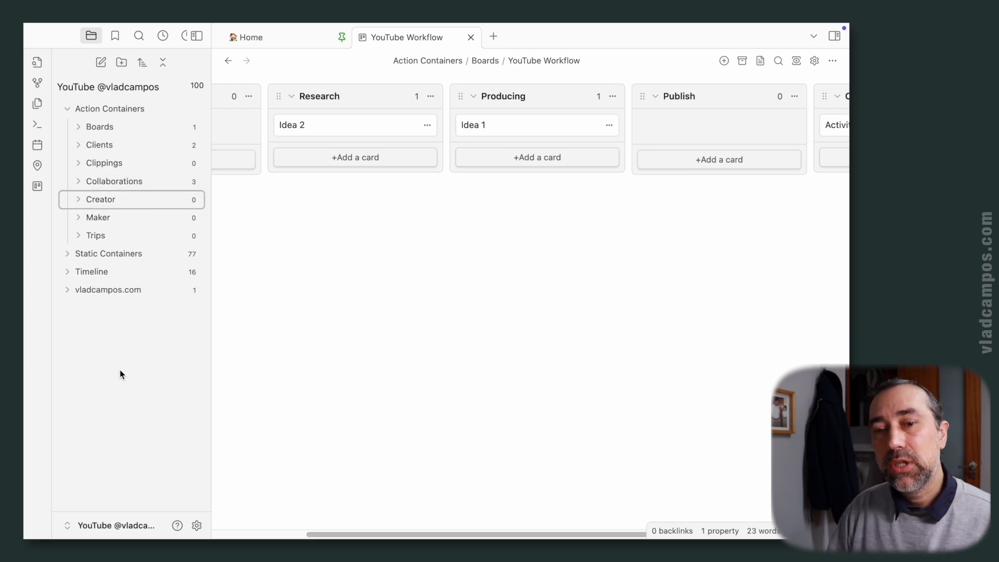
{"action": "left_click", "coordinate": [78, 199]}
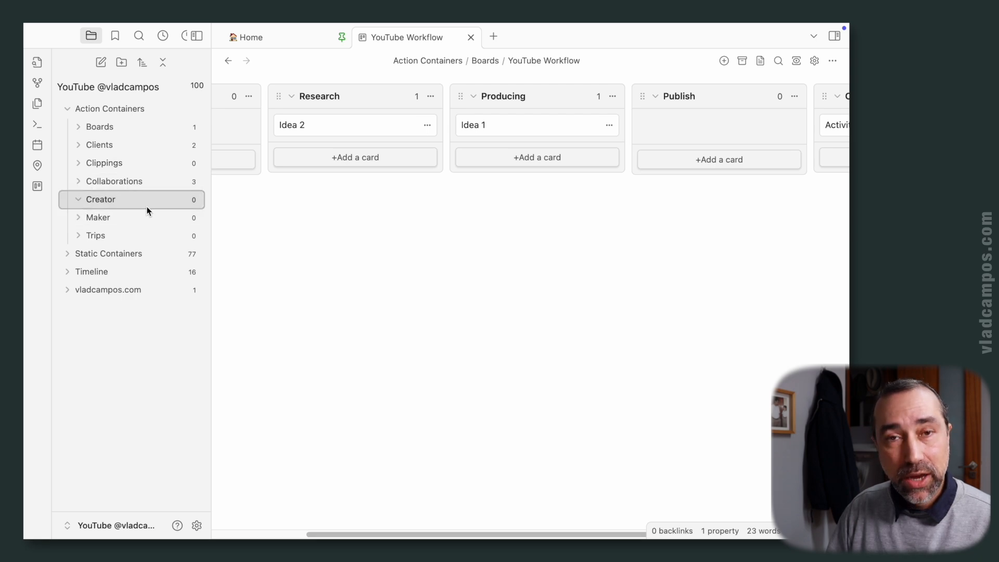
{"action": "left_click", "coordinate": [81, 199]}
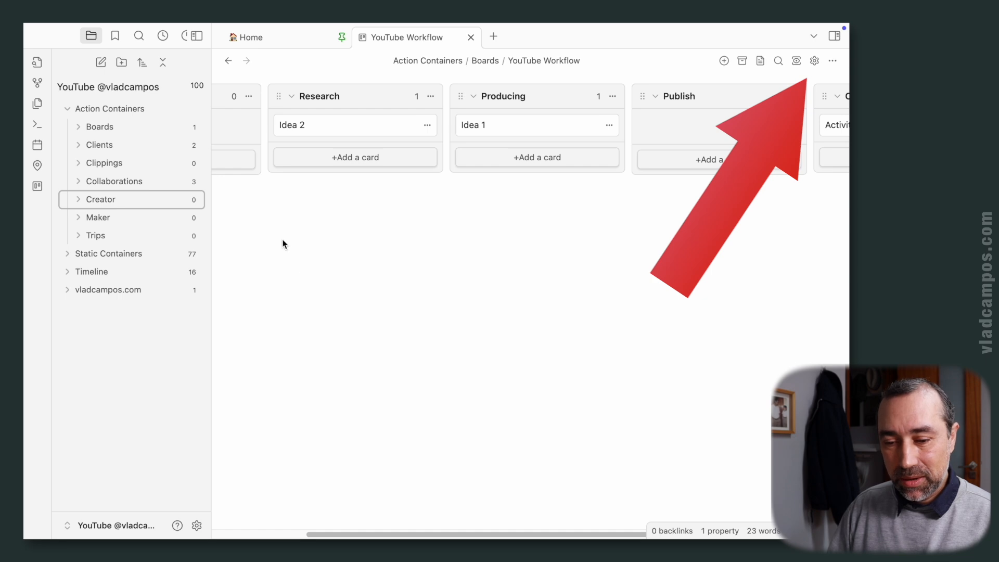
{"action": "left_click", "coordinate": [196, 35]}
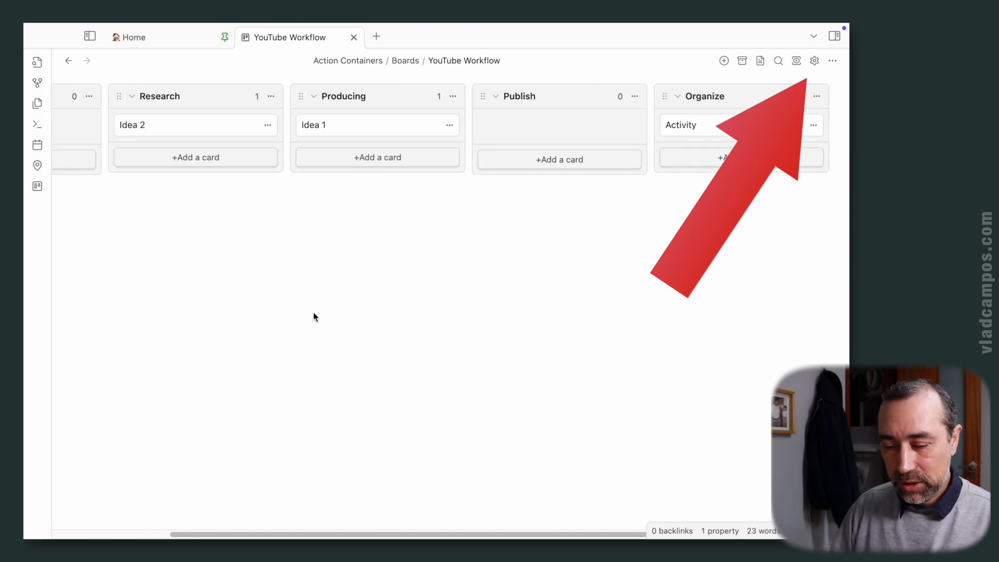
- Open the YouTube Workflow board's settings and set its note template to New Note
{"action": "left_click", "coordinate": [815, 60]}
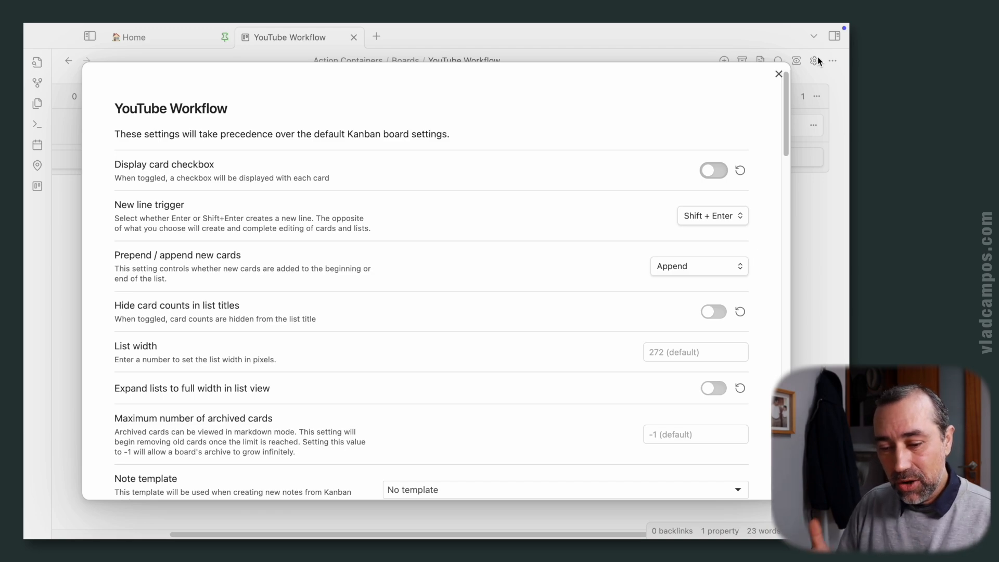
{"action": "scroll", "coordinate": [567, 252], "scroll_direction": "down", "scroll_amount": 10}
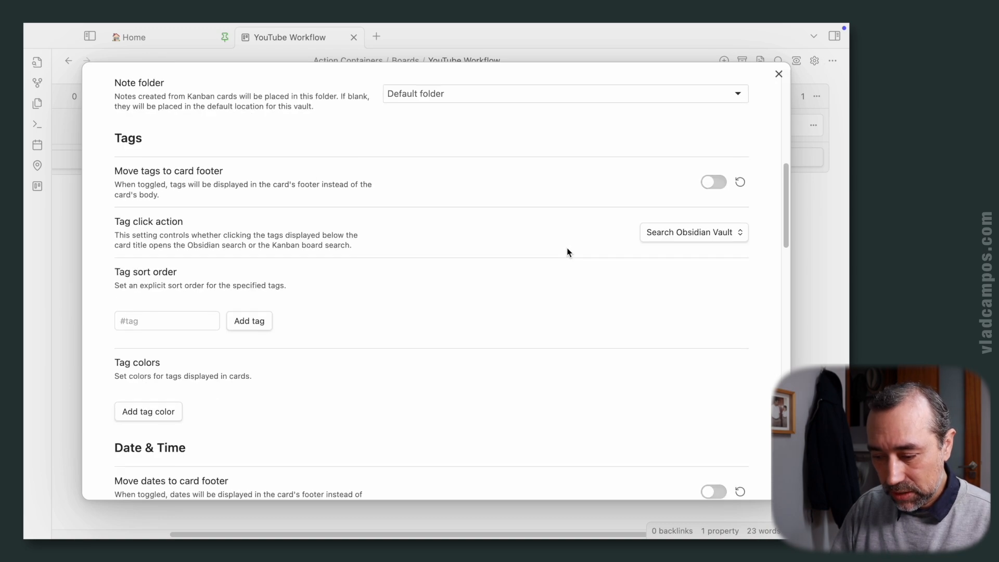
{"action": "scroll", "coordinate": [567, 252], "scroll_direction": "down", "scroll_amount": 2}
{"action": "scroll", "coordinate": [567, 252], "scroll_direction": "up", "scroll_amount": 10}
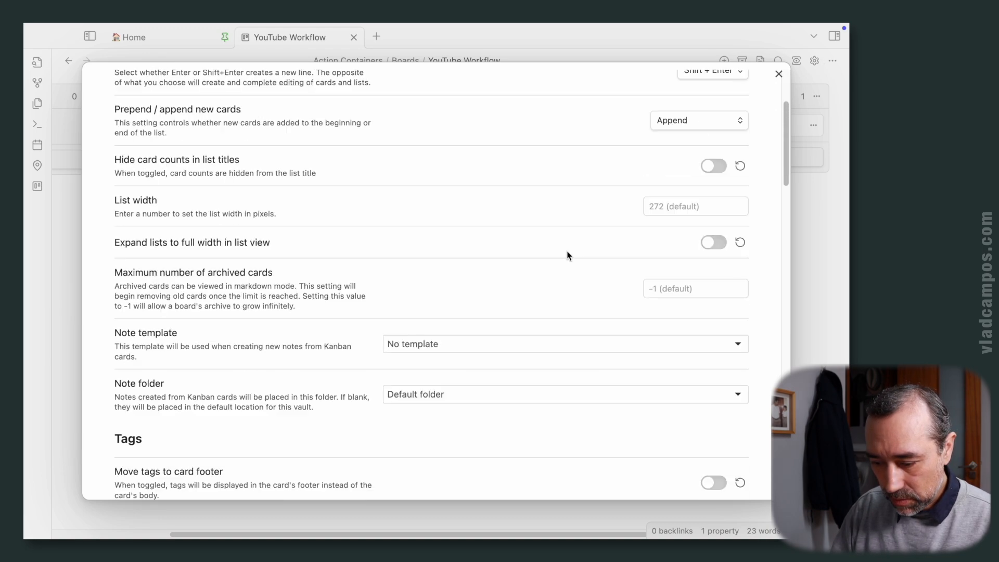
{"action": "left_click", "coordinate": [503, 345]}
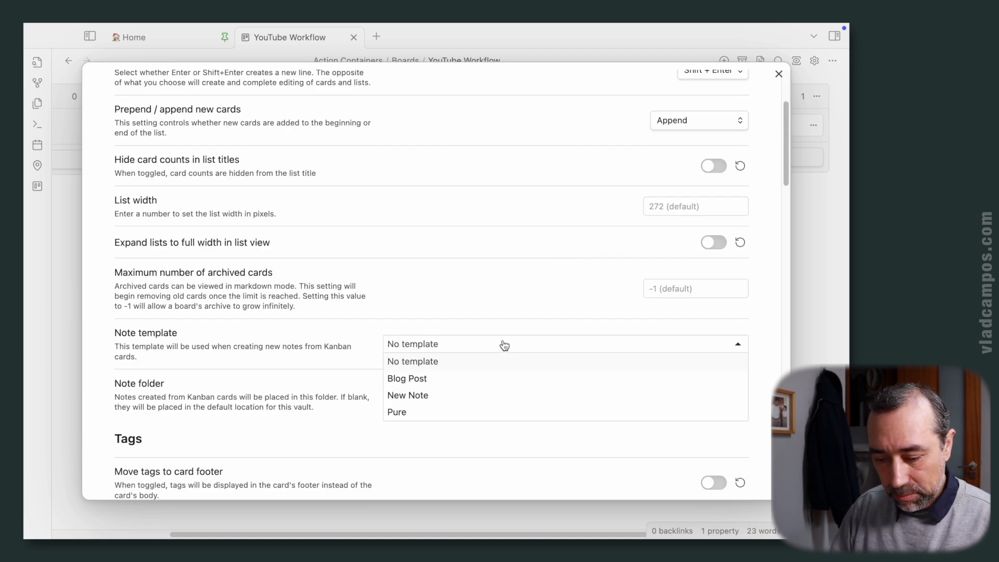
{"action": "left_click", "coordinate": [426, 396]}
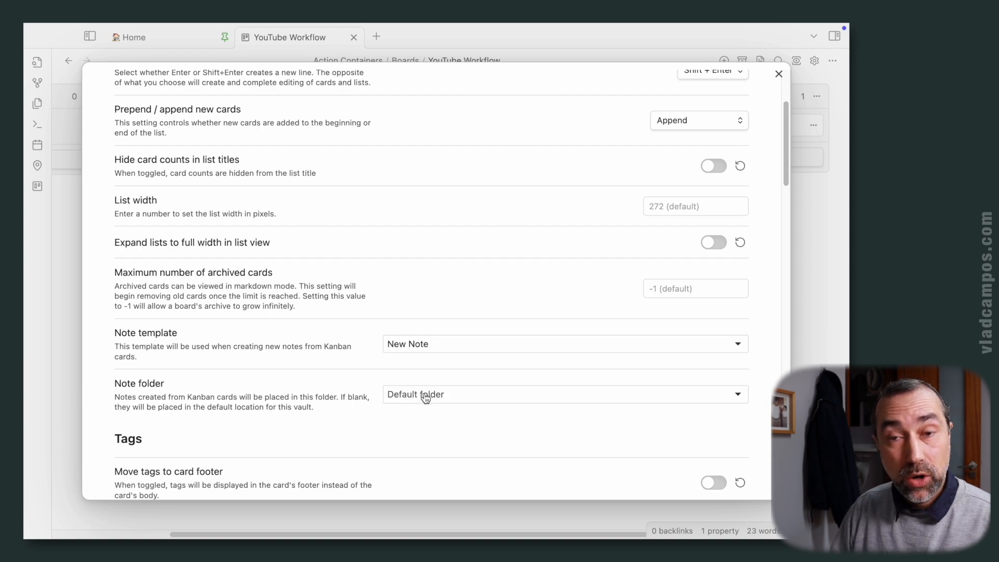
- Set the board's note folder to Action Containers/Creator and close the board settings
{"action": "left_click", "coordinate": [443, 396]}
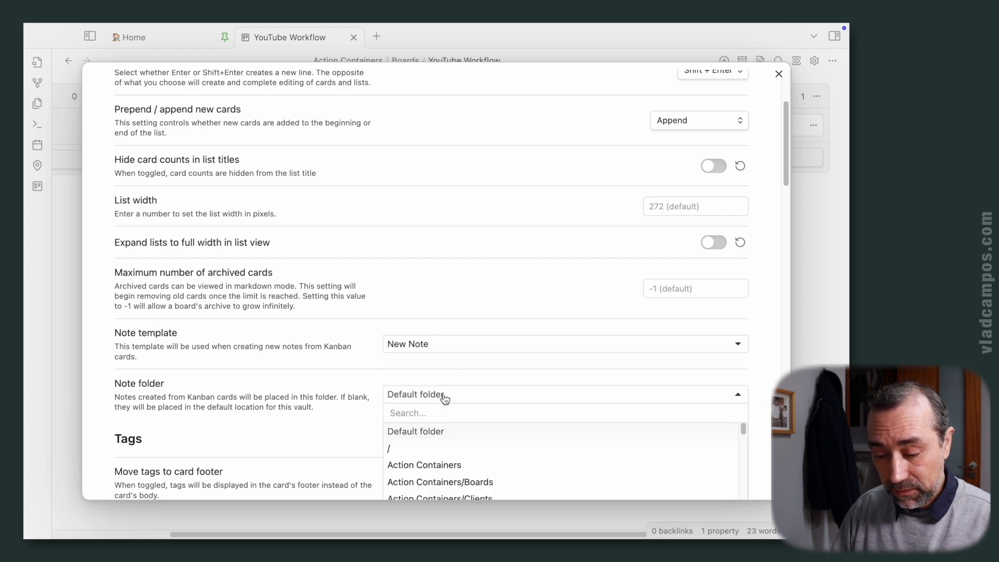
{"action": "scroll", "coordinate": [542, 448], "scroll_direction": "down", "scroll_amount": 4}
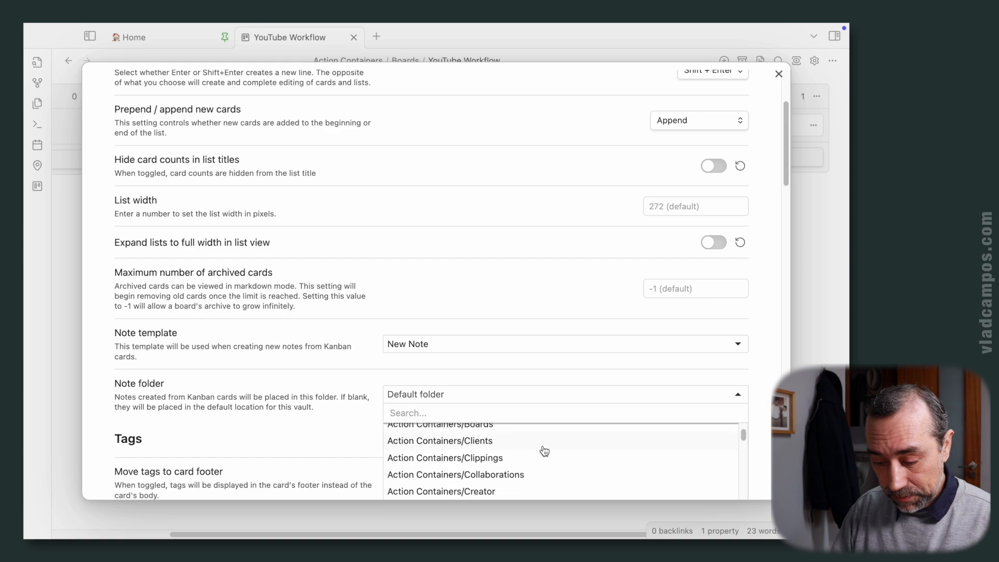
{"action": "left_click", "coordinate": [508, 474]}
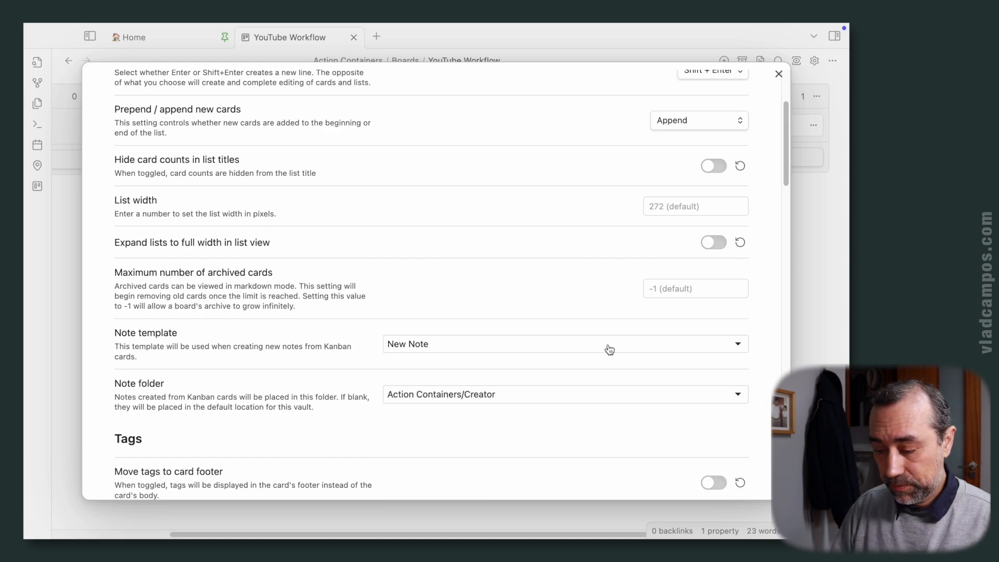
{"action": "left_click", "coordinate": [779, 73]}
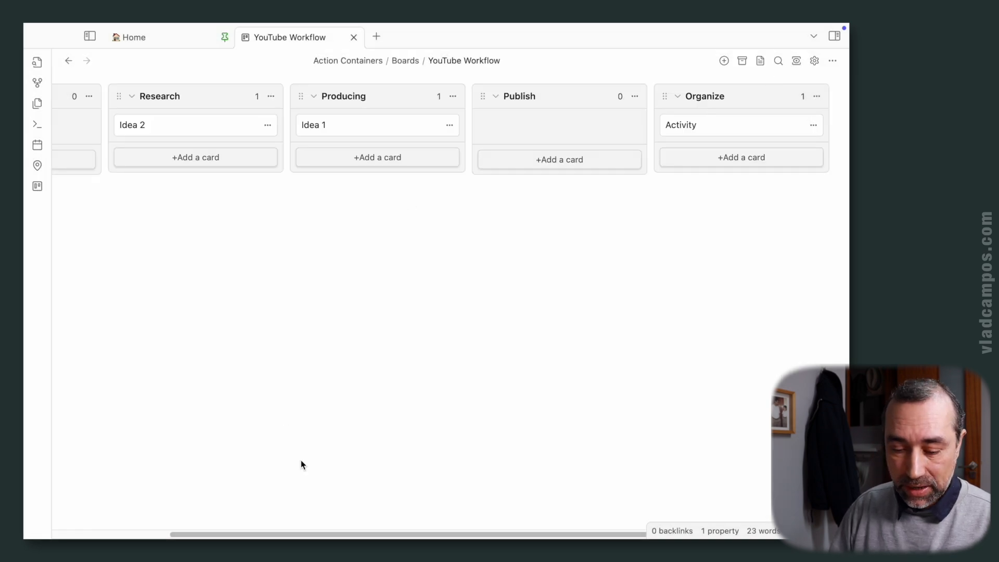
- Add an Idea 3 card to the Ideas list and create a new note from it
{"action": "left_click_drag", "start_coordinate": [245, 535], "coordinate": [99, 535]}
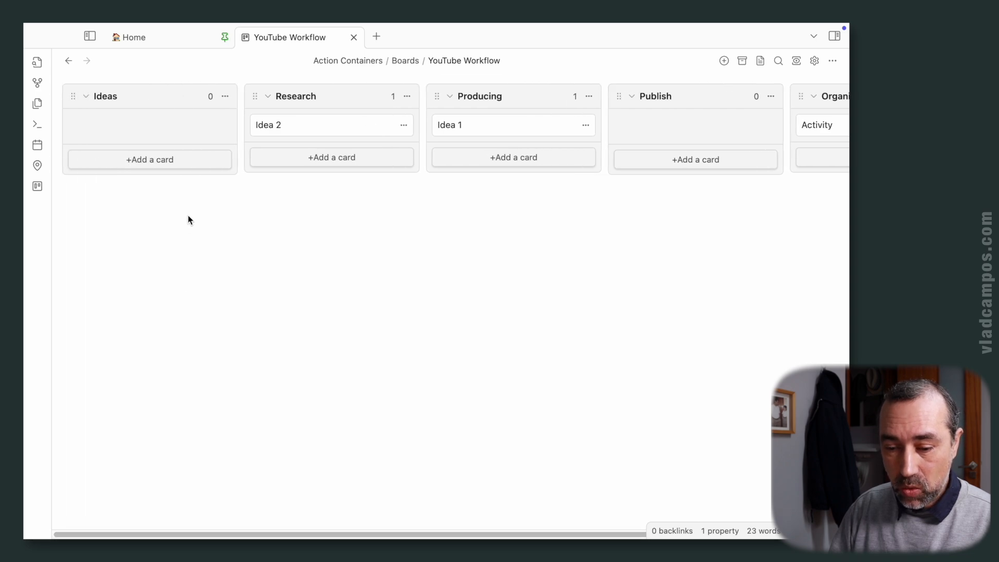
{"action": "left_click", "coordinate": [169, 158]}
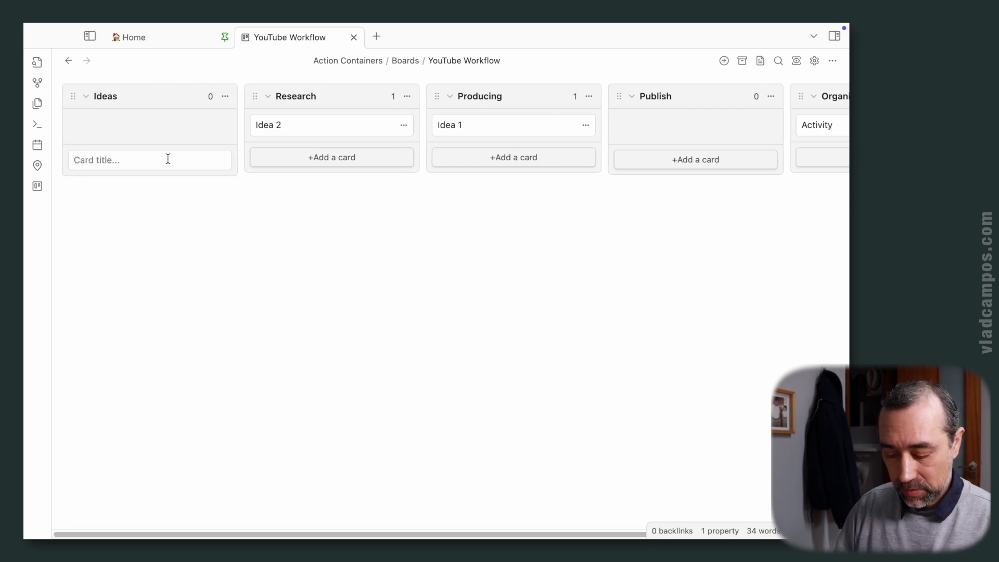
{"action": "type", "text": "Id"}
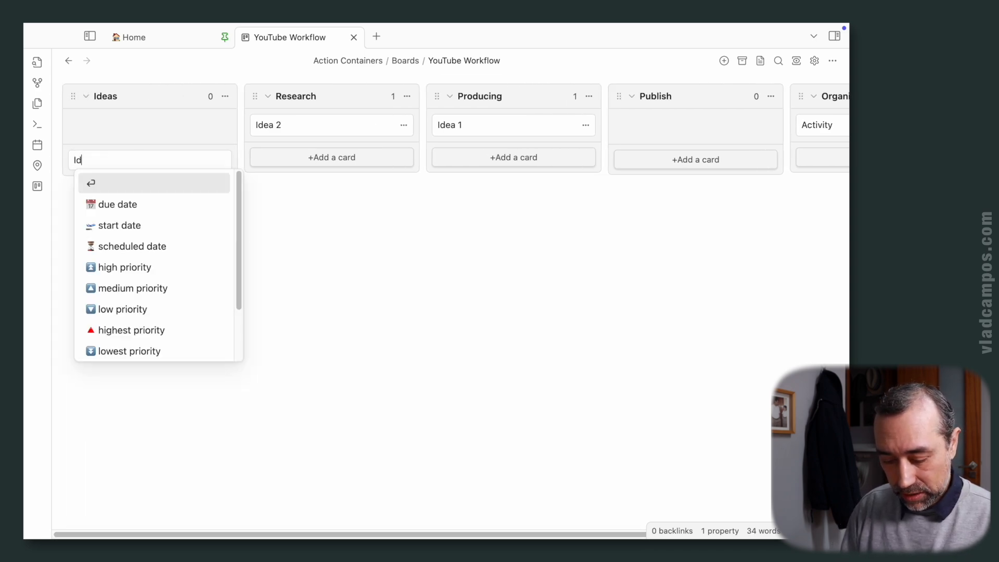
{"action": "type", "text": "ea 3"}
{"action": "key", "text": "Return"}
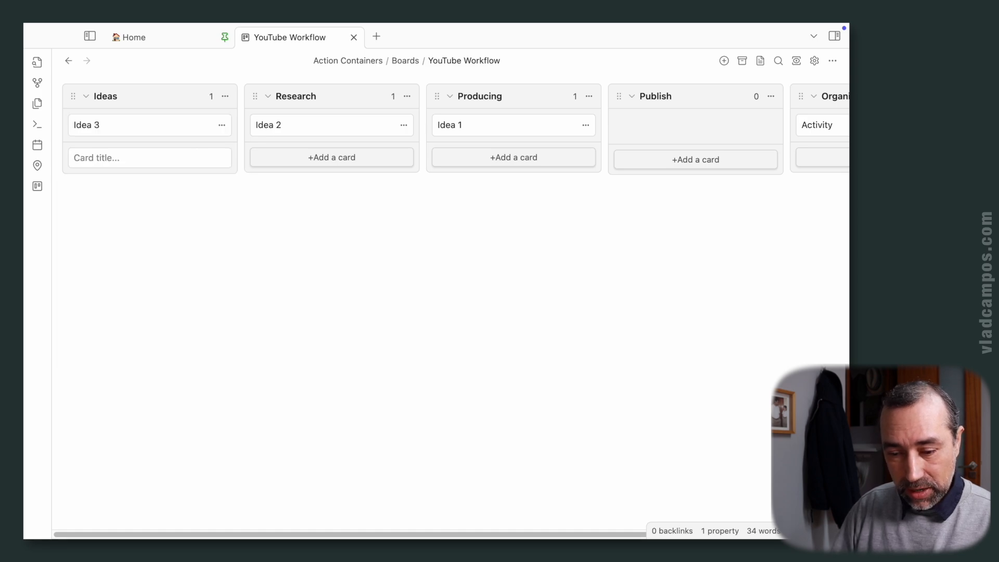
{"action": "left_click", "coordinate": [222, 126]}
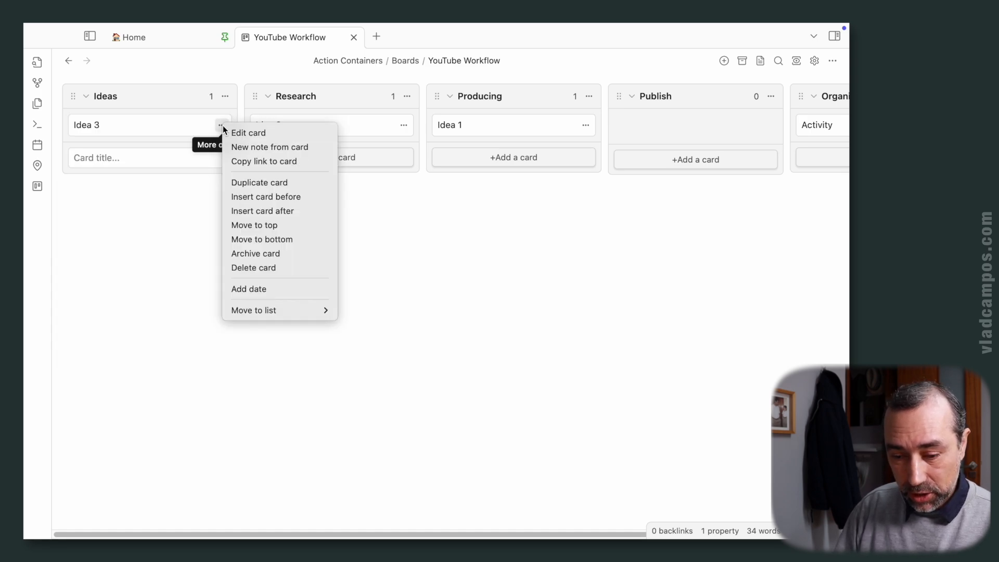
{"action": "left_click", "coordinate": [252, 145]}
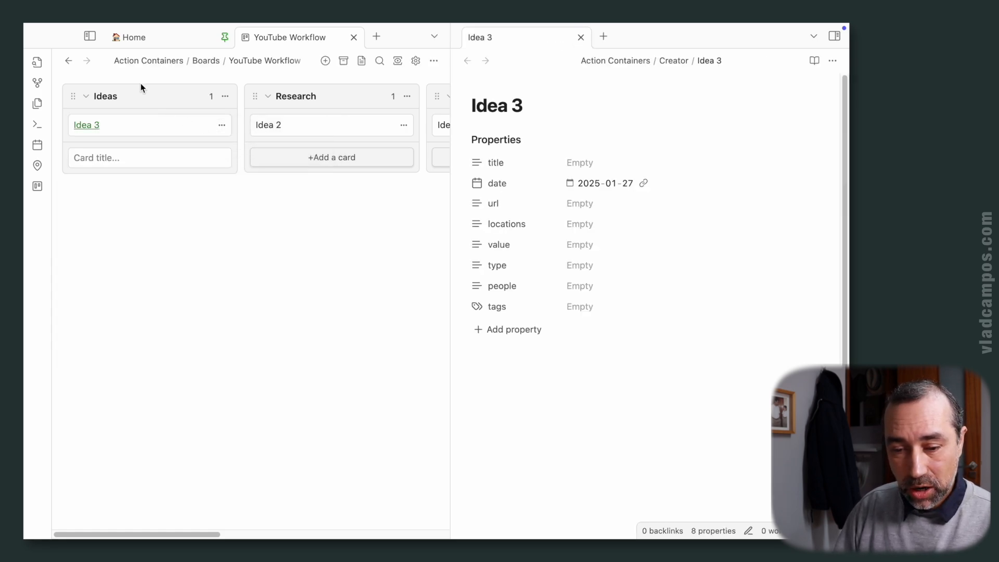
- Show the file explorer, check the Creator folder for the Idea 3 note, and close the note's pane
{"action": "left_click", "coordinate": [90, 36]}
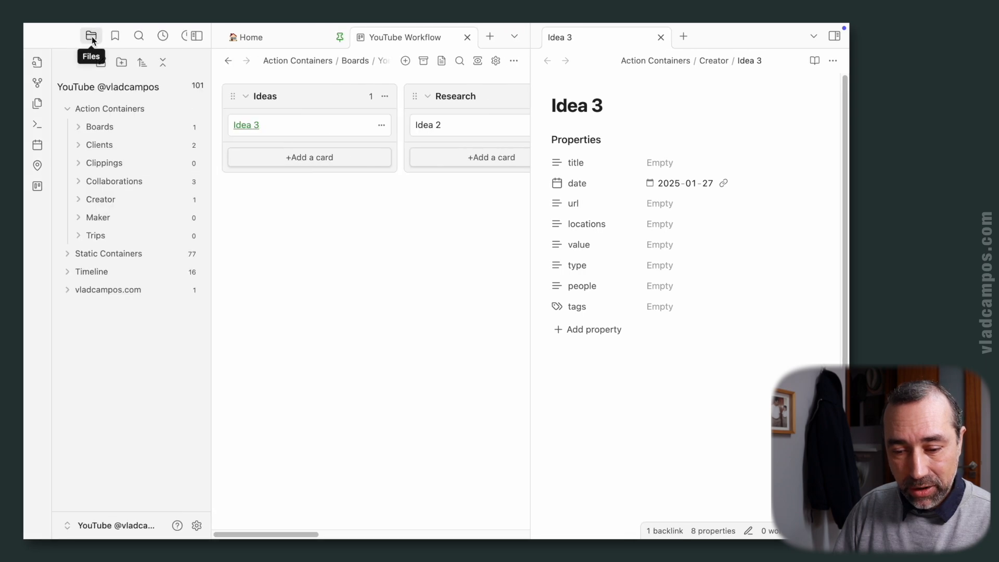
{"action": "left_click", "coordinate": [79, 198]}
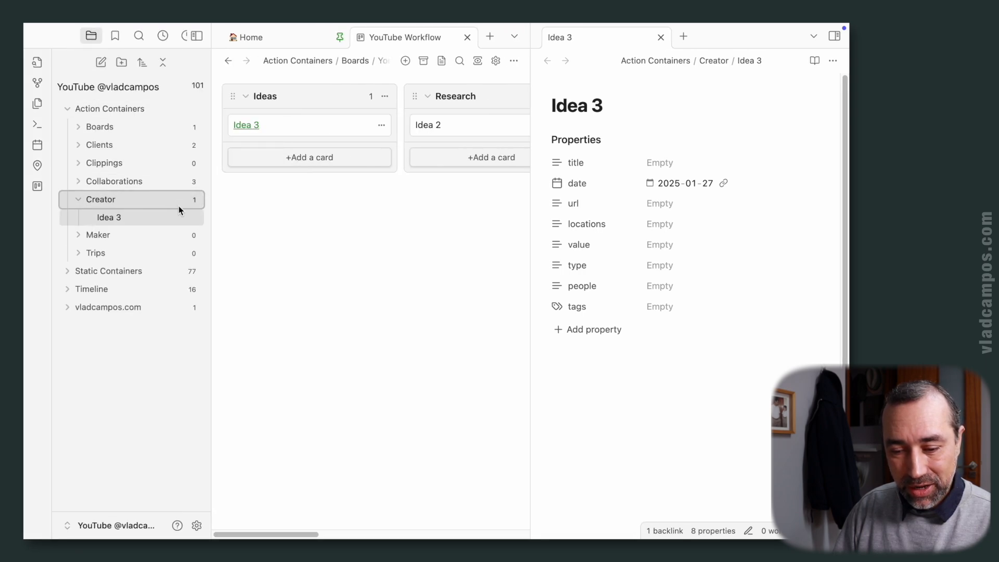
{"action": "left_click", "coordinate": [76, 199]}
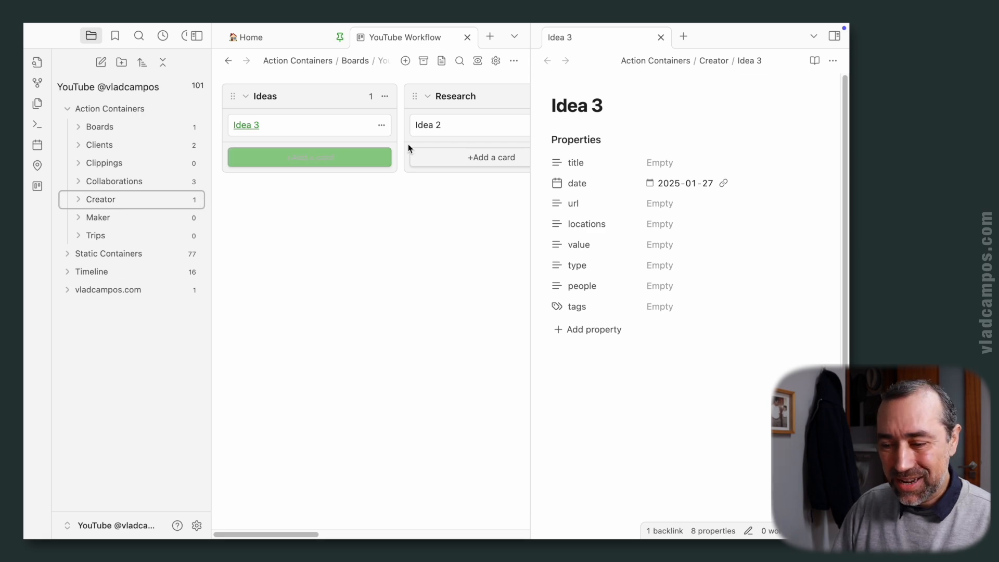
{"action": "left_click", "coordinate": [661, 40]}
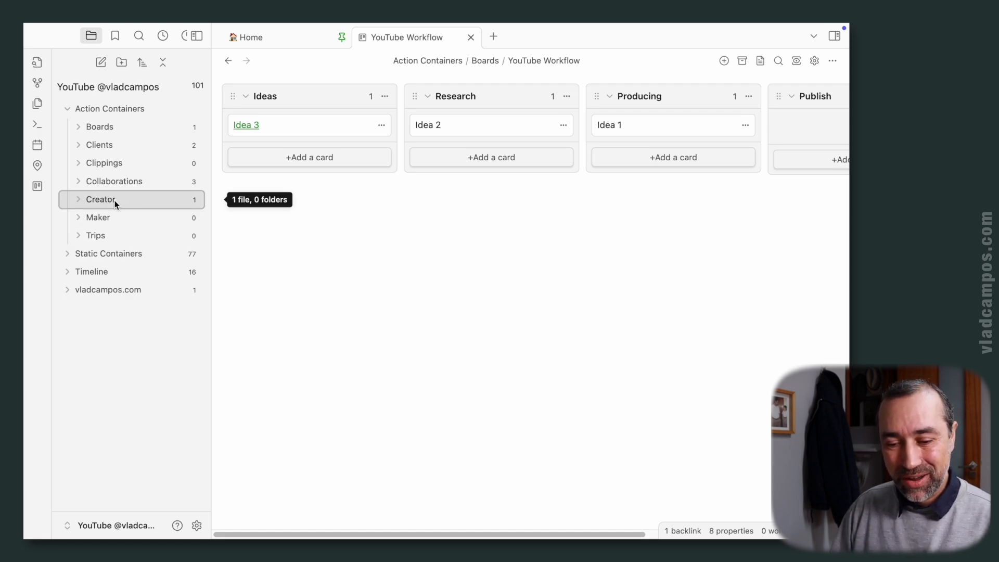
- Expand the Boards folder, then create notes from the Idea 2, Idea 1 and Activity cards, closing each note's pane
{"action": "left_click", "coordinate": [78, 127]}
{"action": "left_click", "coordinate": [622, 253]}
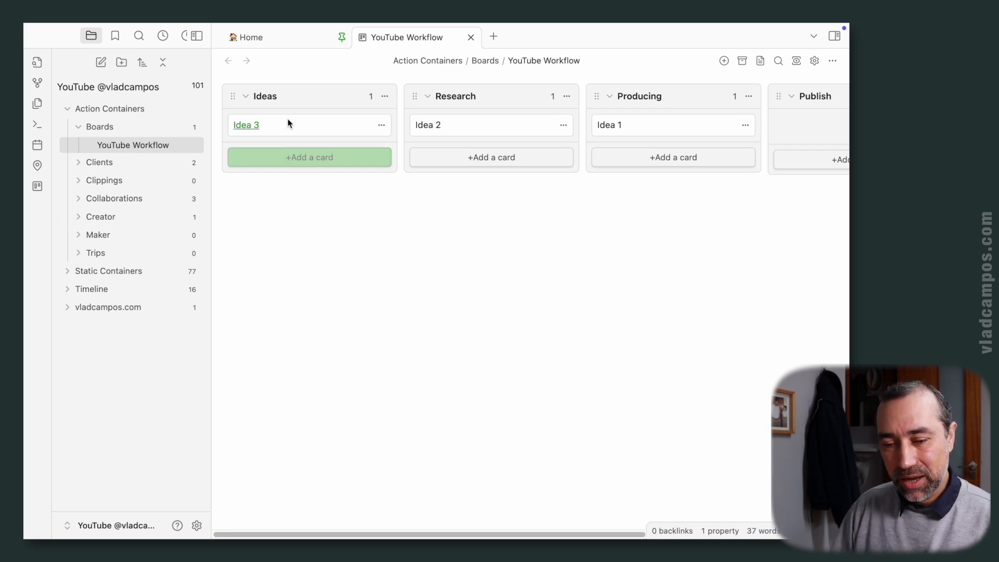
{"action": "left_click", "coordinate": [564, 125]}
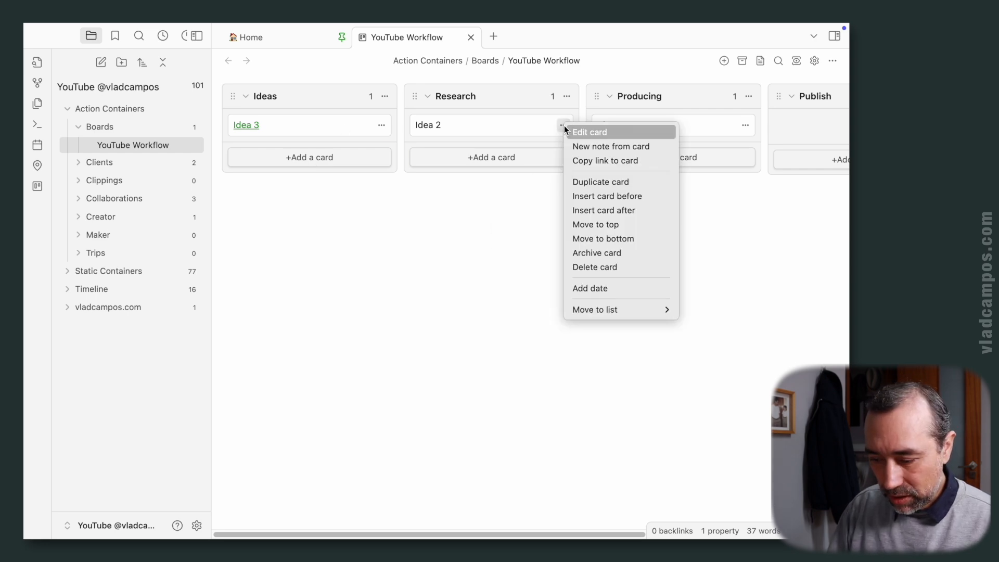
{"action": "left_click", "coordinate": [613, 145]}
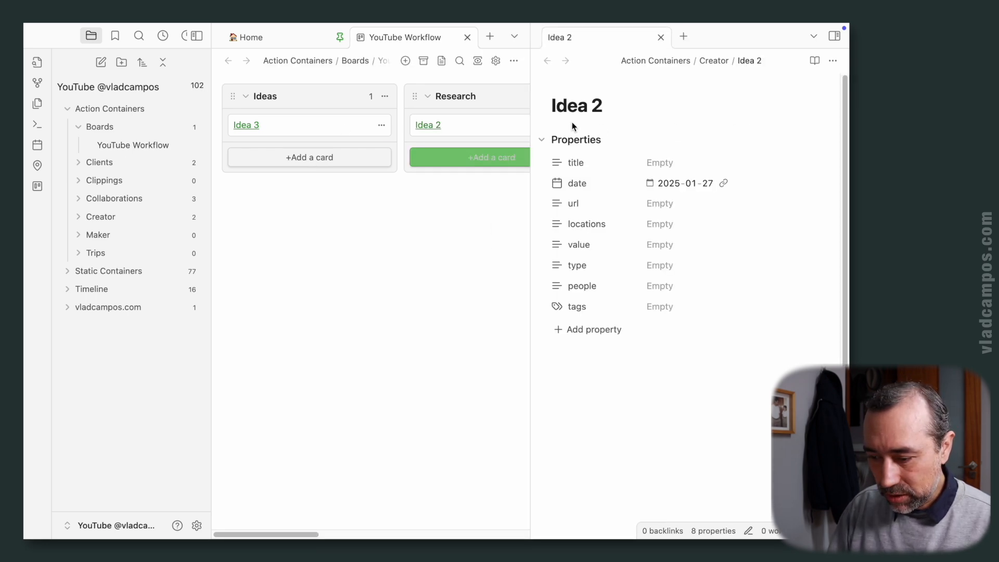
{"action": "left_click", "coordinate": [644, 37]}
{"action": "left_click", "coordinate": [746, 125]}
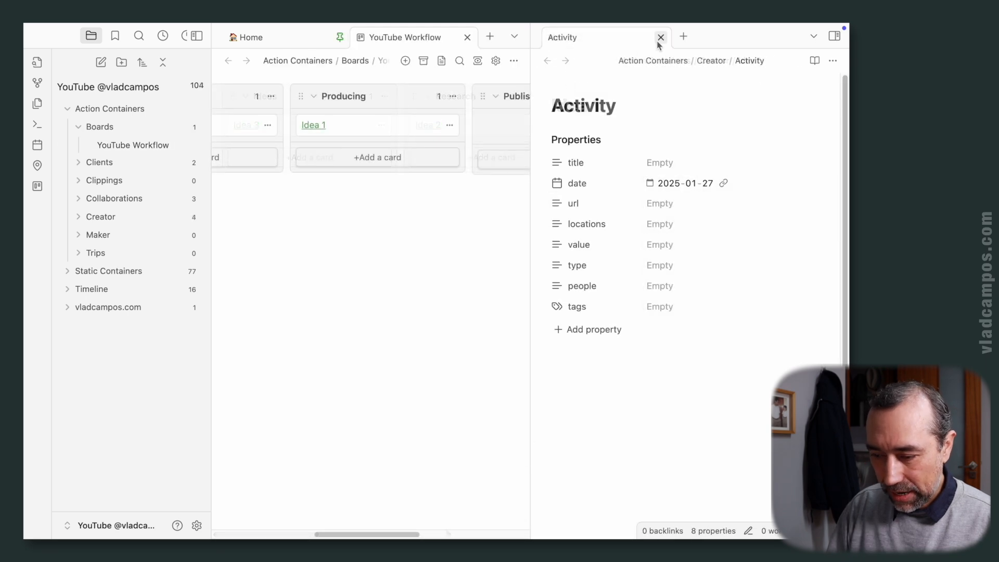
{"action": "left_click", "coordinate": [661, 37]}
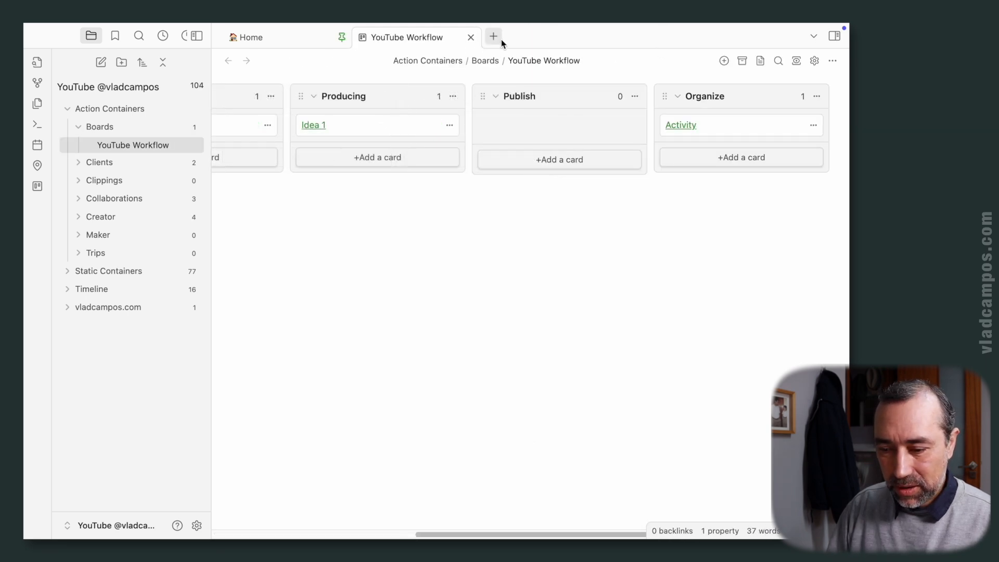
- Replace the board's tab with an empty one, collapse the Boards folder, and expand the Creator folder
{"action": "left_click", "coordinate": [499, 37]}
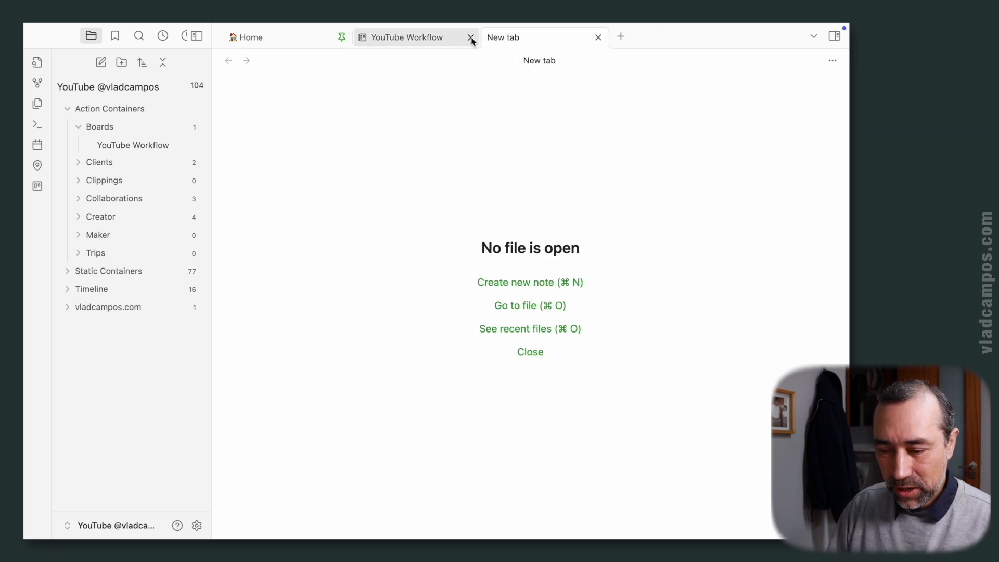
{"action": "left_click", "coordinate": [471, 38]}
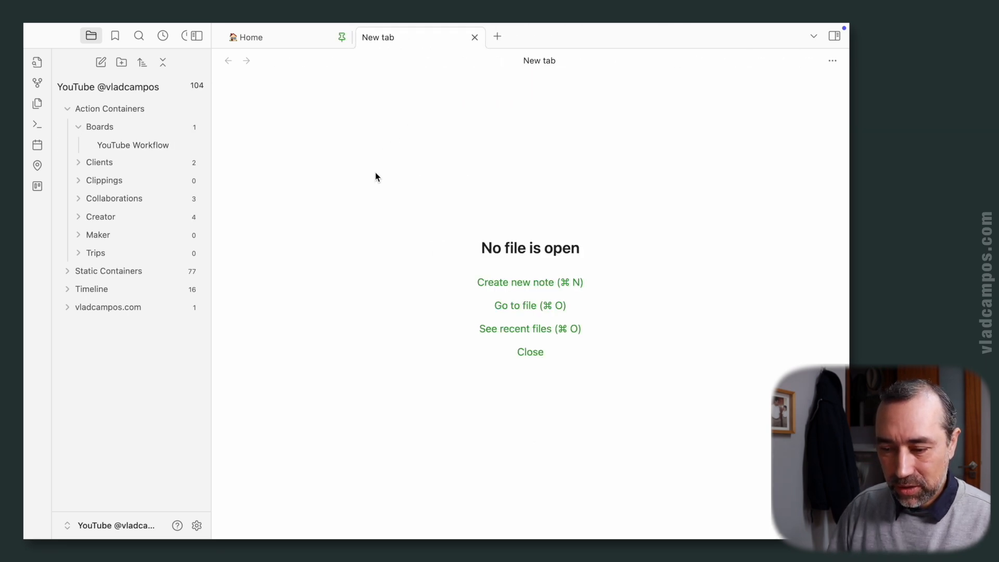
{"action": "left_click", "coordinate": [85, 130]}
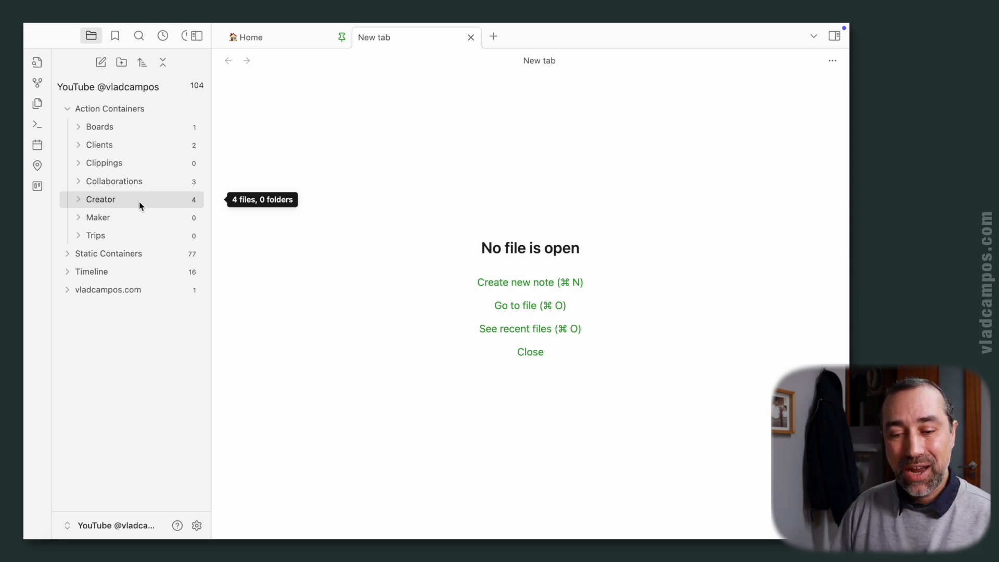
{"action": "left_click", "coordinate": [80, 201]}
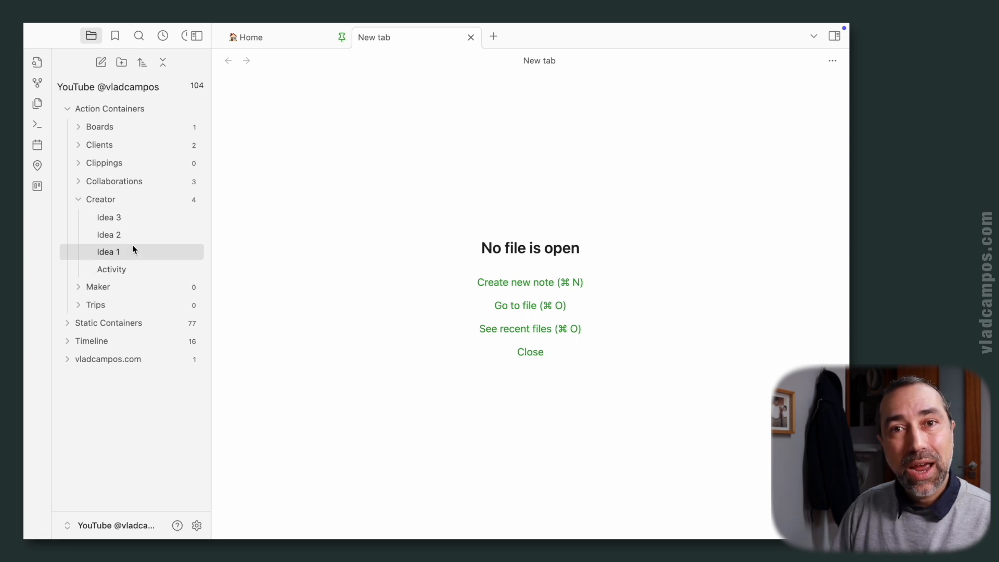
- Review the Idea 3, Idea 2 and Idea 1 notes in the Creator folder, and reopen the YouTube Workflow board from Boards
{"action": "left_click", "coordinate": [136, 219]}
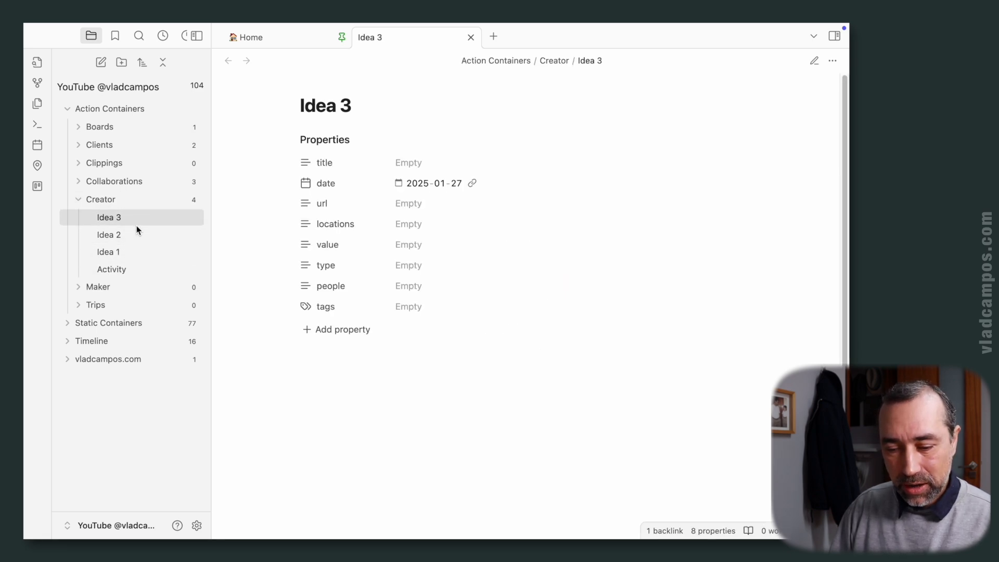
{"action": "left_click", "coordinate": [135, 242]}
{"action": "left_click", "coordinate": [134, 253]}
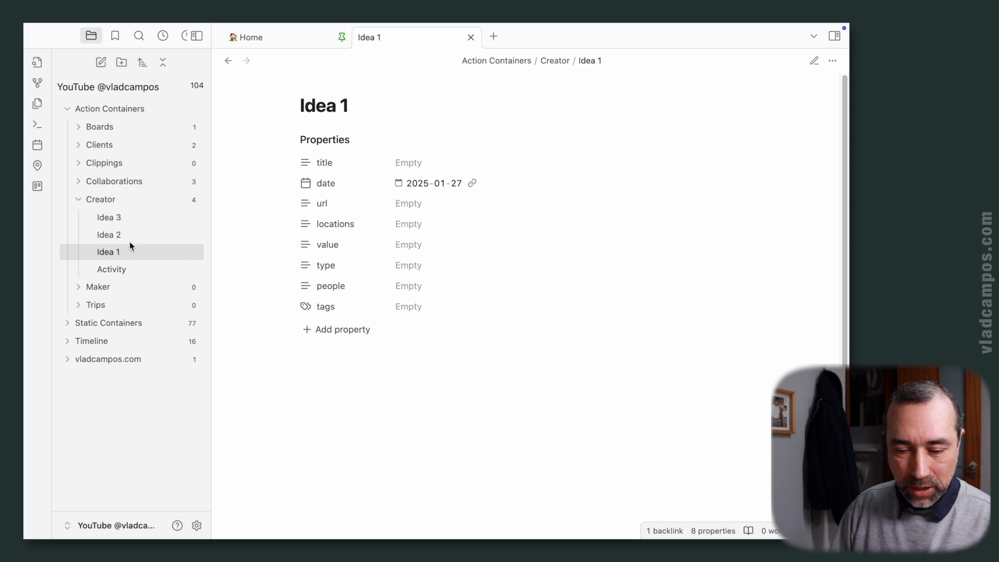
{"action": "left_click", "coordinate": [130, 235]}
{"action": "left_click", "coordinate": [130, 219]}
{"action": "left_click", "coordinate": [77, 127]}
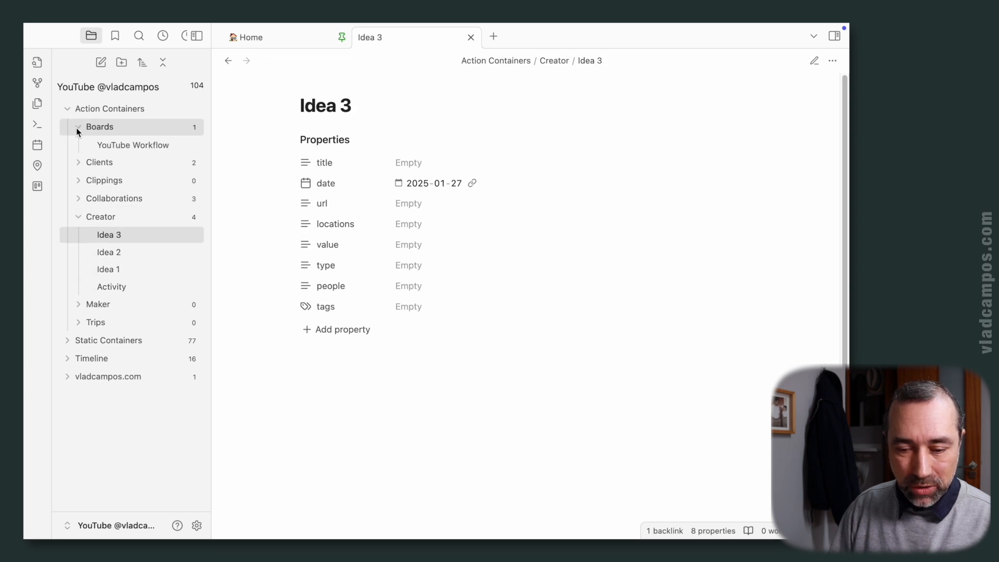
{"action": "left_click", "coordinate": [121, 145]}
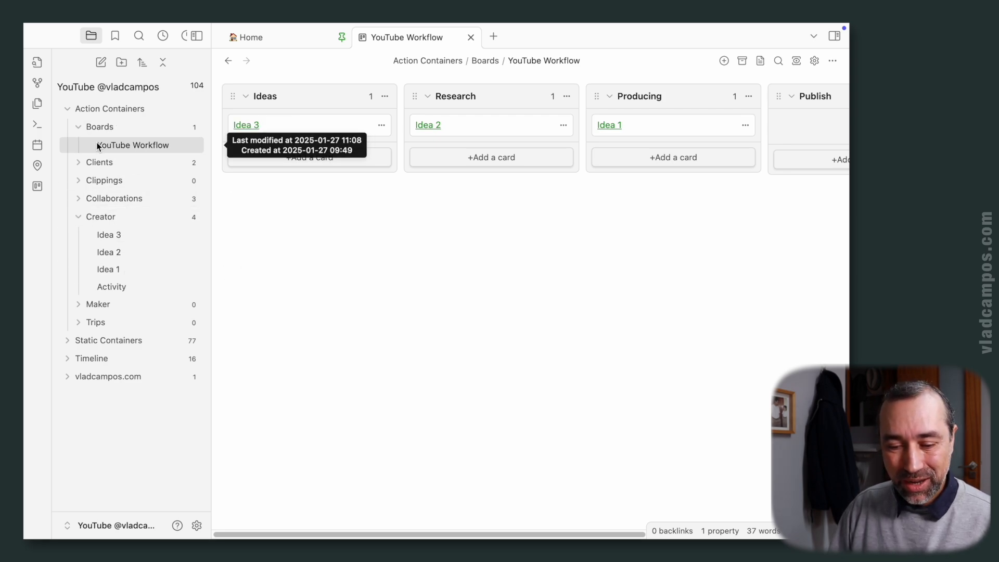
- Move the YouTube Workflow board into the Creator folder and check the folder's contents
{"action": "left_click_drag", "start_coordinate": [97, 145], "coordinate": [111, 216]}
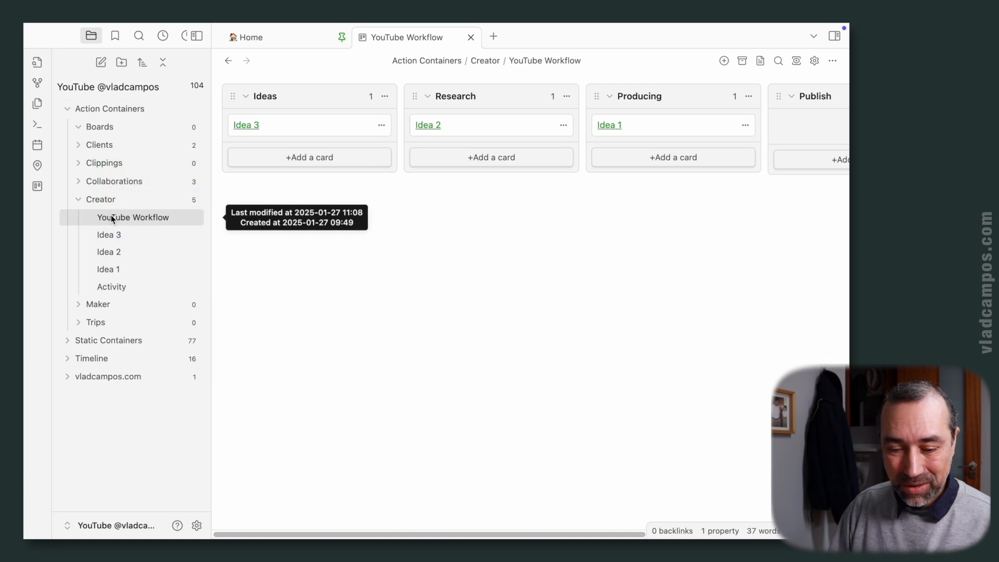
{"action": "left_click", "coordinate": [78, 200]}
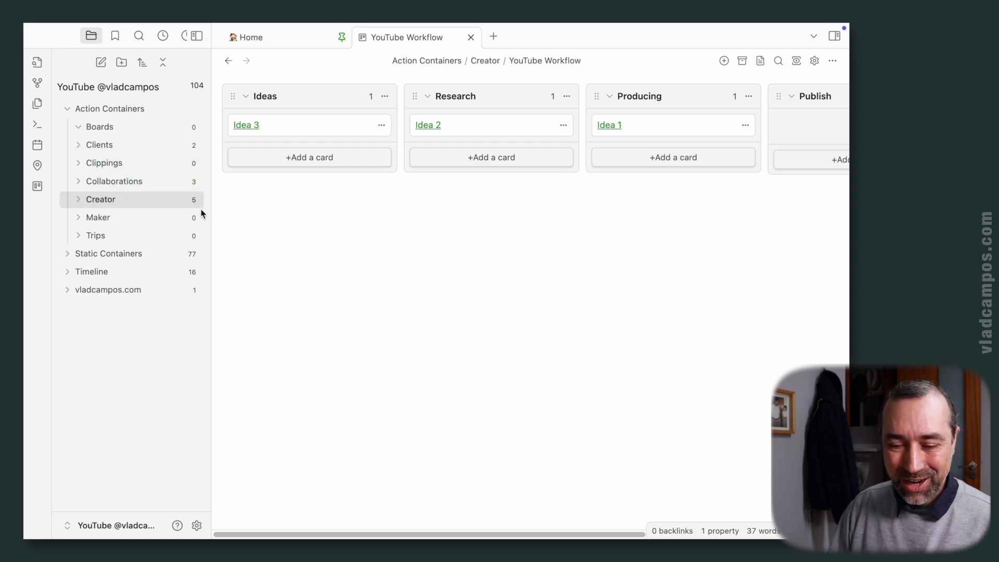
{"action": "mouse_move", "coordinate": [195, 205]}
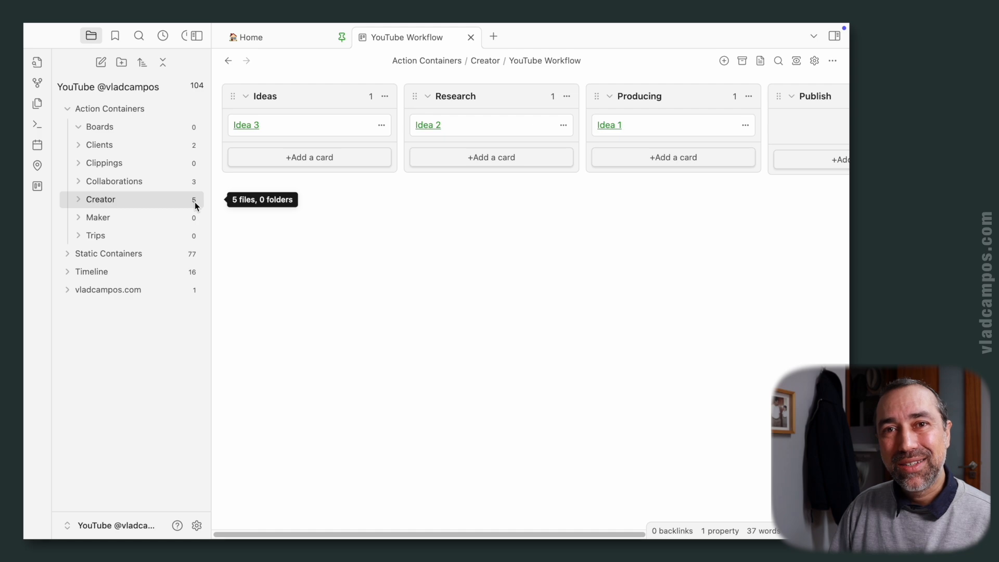
{"action": "left_click", "coordinate": [79, 199]}
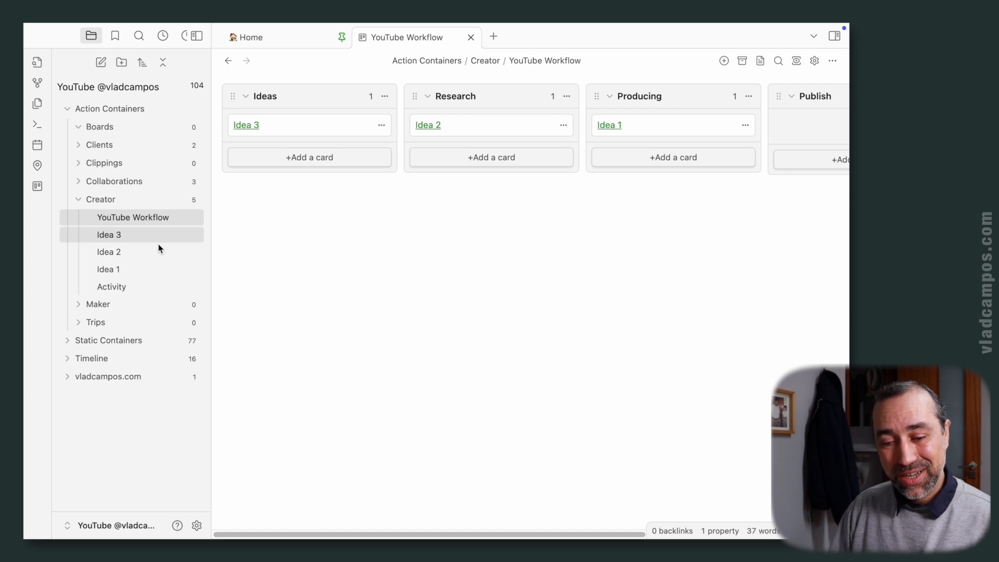
{"action": "mouse_move", "coordinate": [156, 277]}
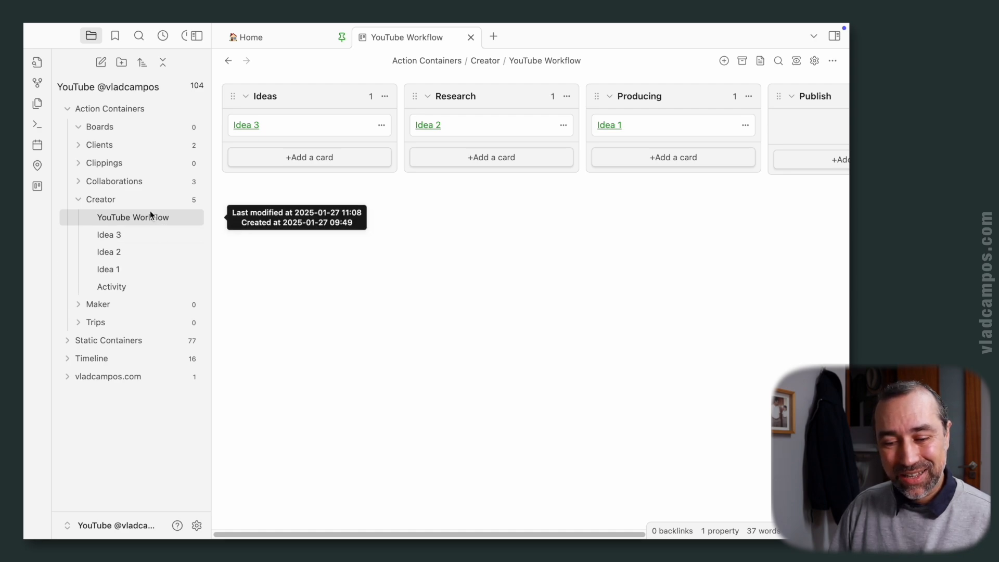
{"action": "mouse_move", "coordinate": [164, 221]}
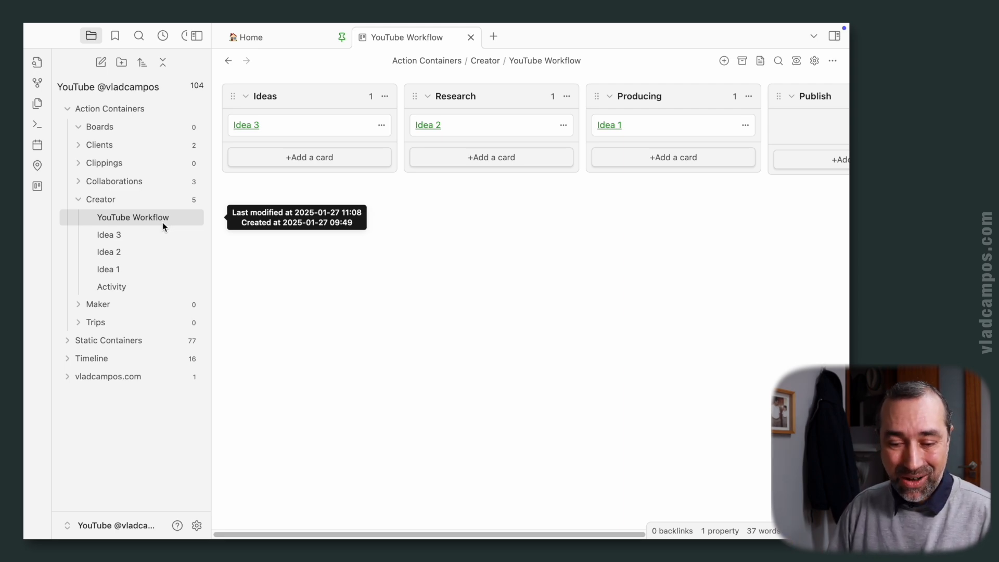
- Move the YouTube Workflow board back into the Boards folder and collapse the Creator folder
{"action": "left_click_drag", "start_coordinate": [136, 217], "coordinate": [110, 129]}
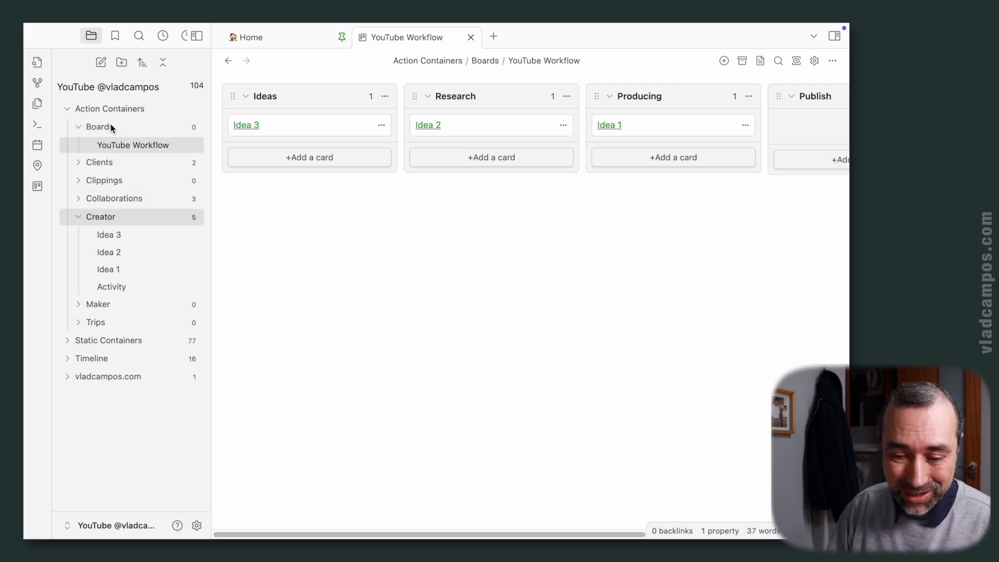
{"action": "left_click", "coordinate": [104, 216]}
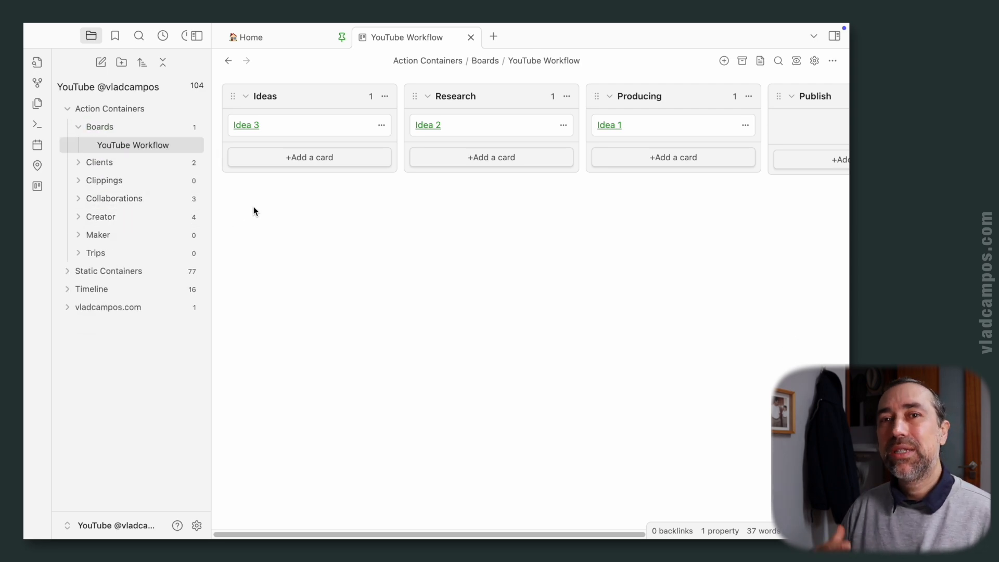